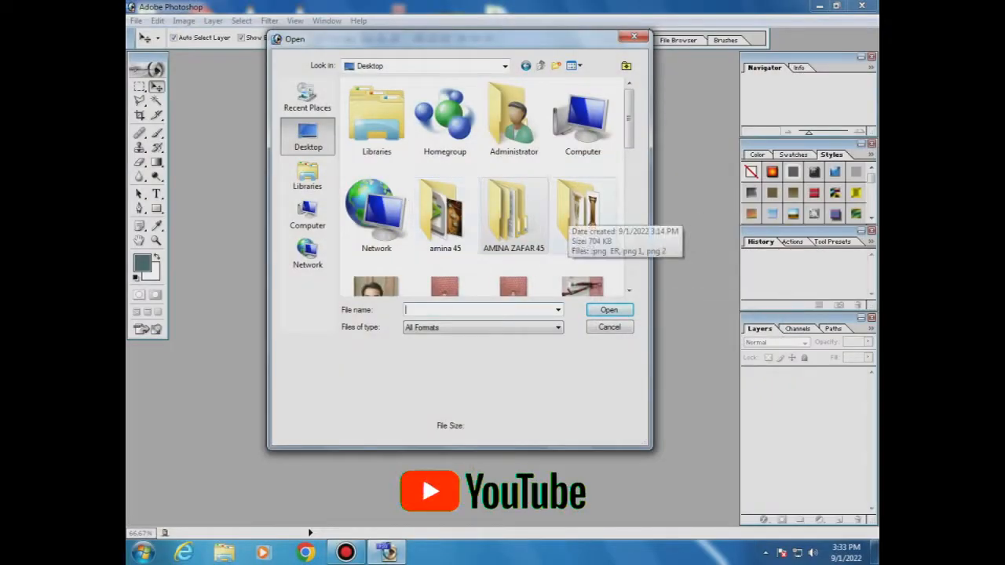
Open the JPG image of three gold columns from the "png pic 1" folder and move its window beside free workspace
{"action": "double_click", "coordinate": [582, 214]}
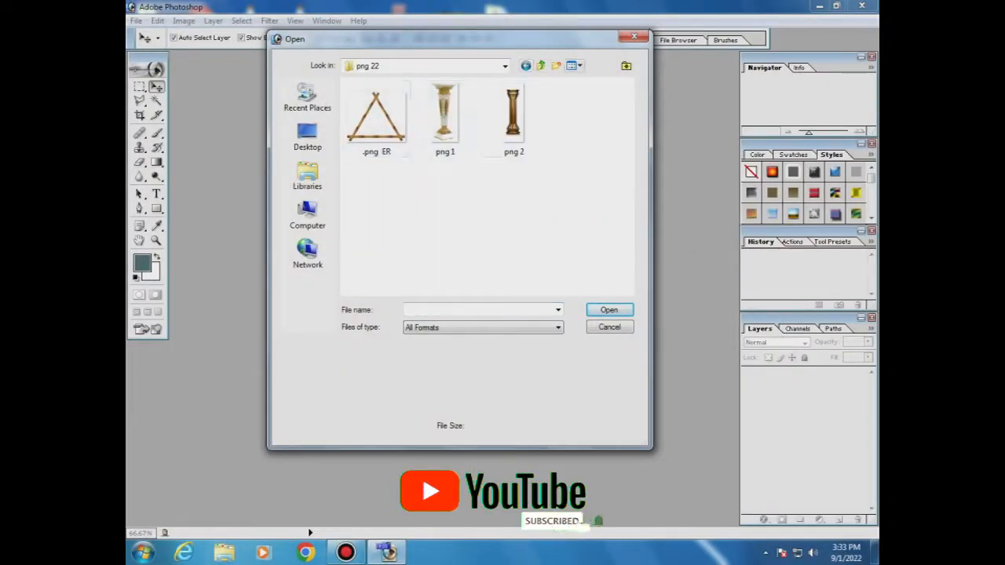
{"action": "key", "text": "BackSpace"}
{"action": "double_click", "coordinate": [513, 213]}
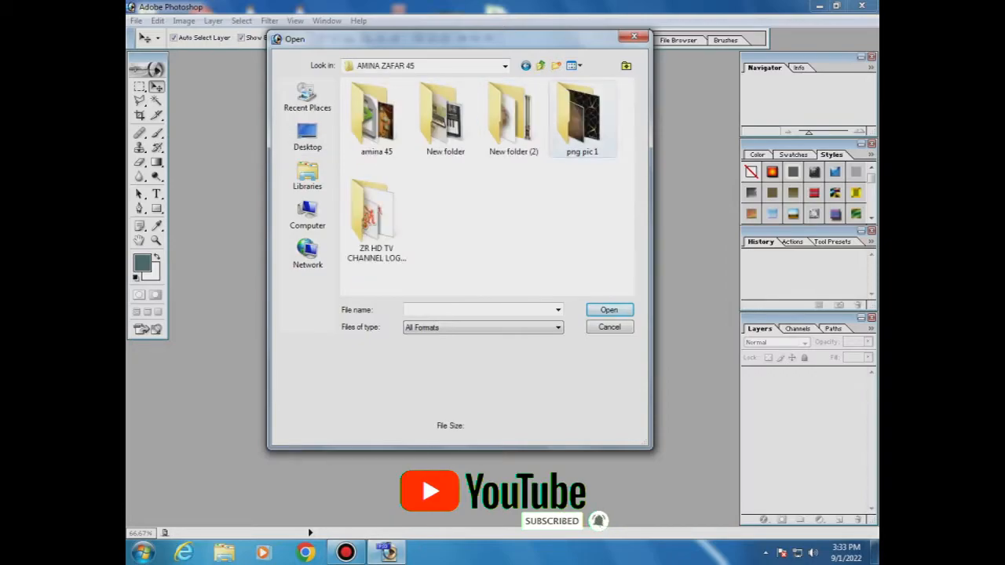
{"action": "double_click", "coordinate": [579, 114]}
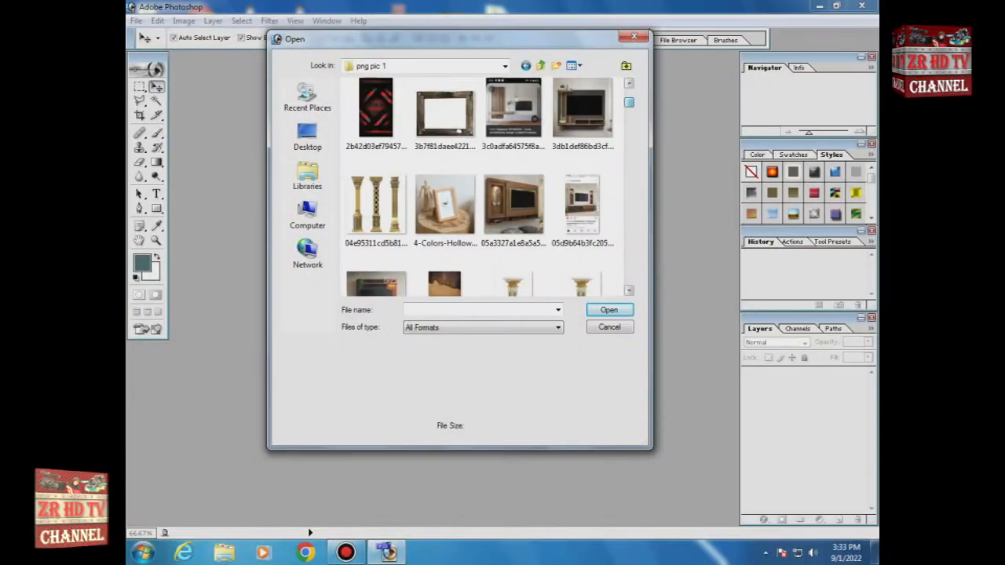
{"action": "left_click", "coordinate": [377, 206]}
{"action": "key", "text": "Return"}
{"action": "left_click_drag", "start_coordinate": [338, 61], "coordinate": [545, 87]}
Start a new transparent RGB document measured in inches, with the resolution set to 150 pixels/inch
{"action": "left_click", "coordinate": [136, 20]}
{"action": "key", "text": "ctrl+n"}
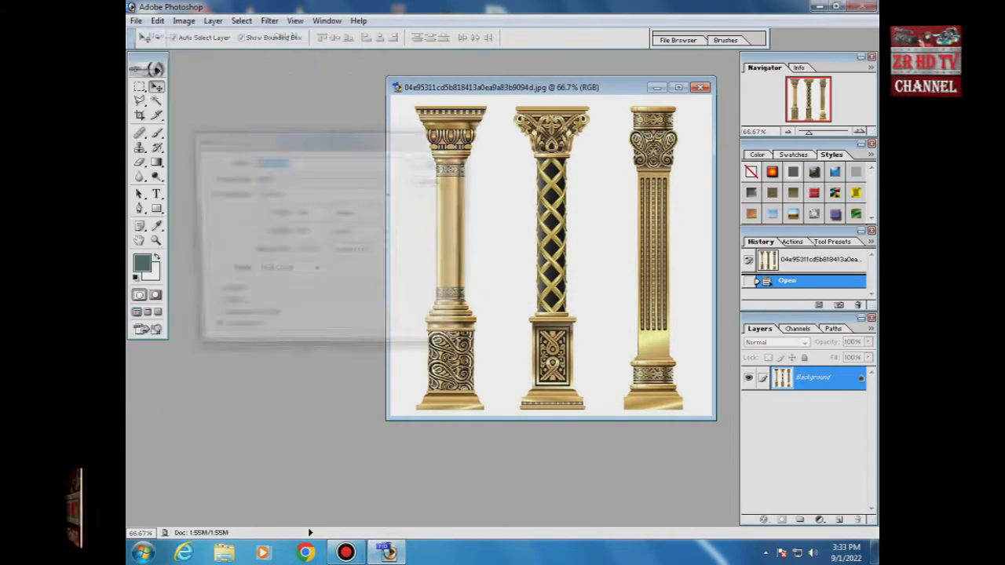
{"action": "left_click", "coordinate": [391, 214]}
{"action": "left_click", "coordinate": [353, 238]}
{"action": "left_click", "coordinate": [391, 233]}
{"action": "left_click", "coordinate": [353, 257]}
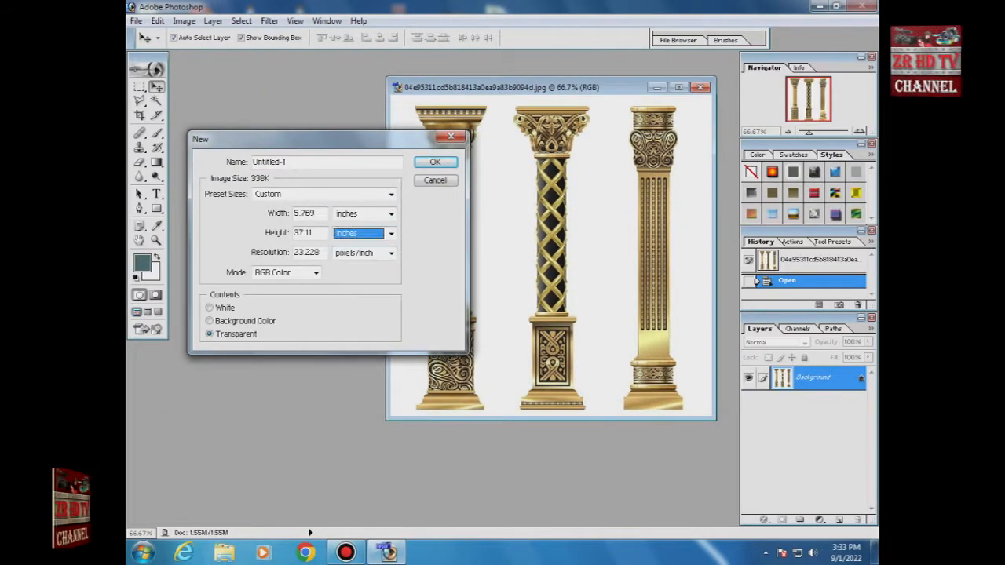
{"action": "key", "text": "Tab"}
{"action": "type", "text": "1"}
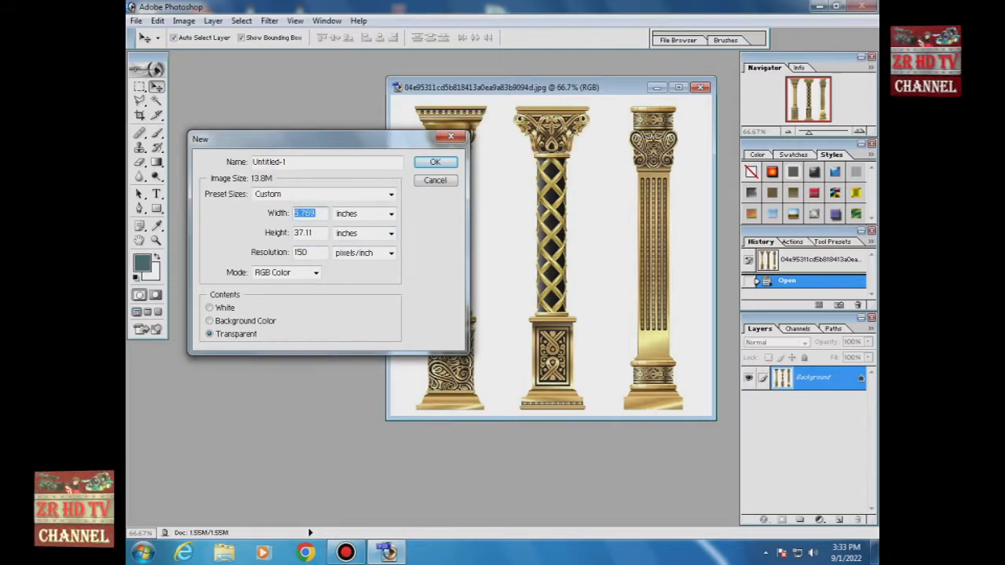
Set the new document's width to 2 inches and height to 6 inches, name it 1, and create it
{"action": "type", "text": "2"}
{"action": "key", "text": "Tab"}
{"action": "type", "text": "6"}
{"action": "double_click", "coordinate": [268, 162]}
{"action": "type", "text": "1"}
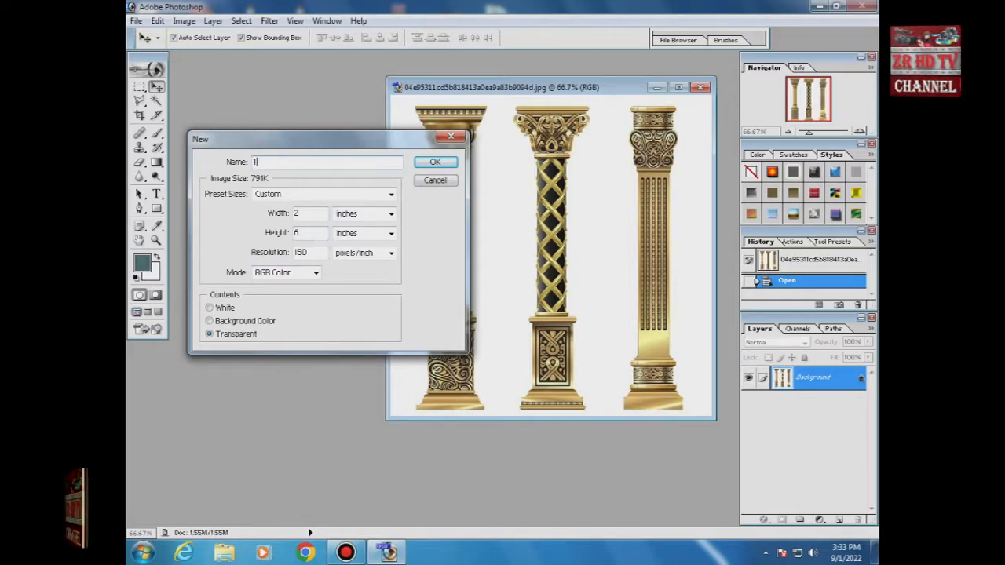
{"action": "key", "text": "Return"}
Cut the leftmost column from the source image with a rectangular selection and paste it into document 1
{"action": "key", "text": "m"}
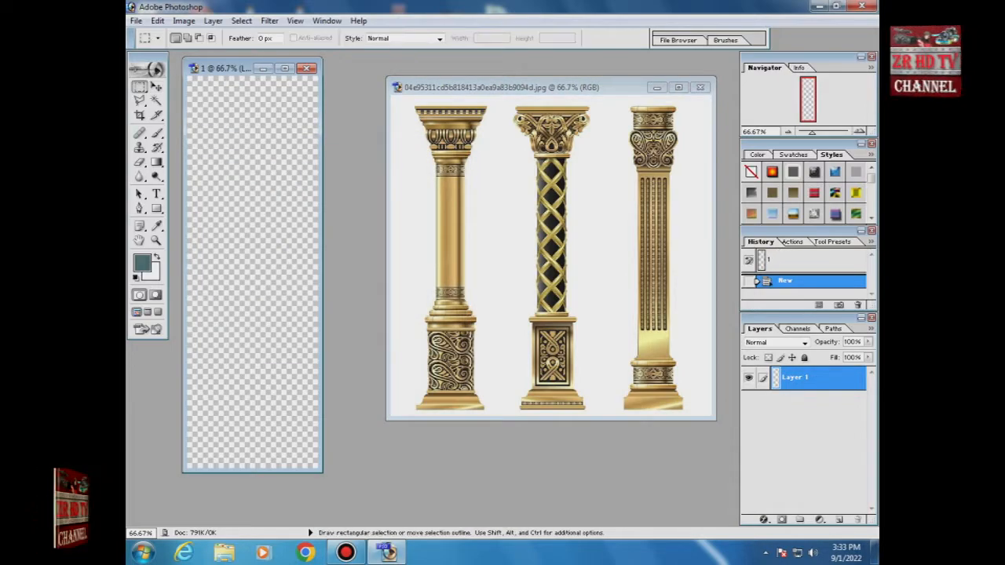
{"action": "key", "text": "ctrl+Tab"}
{"action": "left_click_drag", "start_coordinate": [445, 415], "coordinate": [494, 414]}
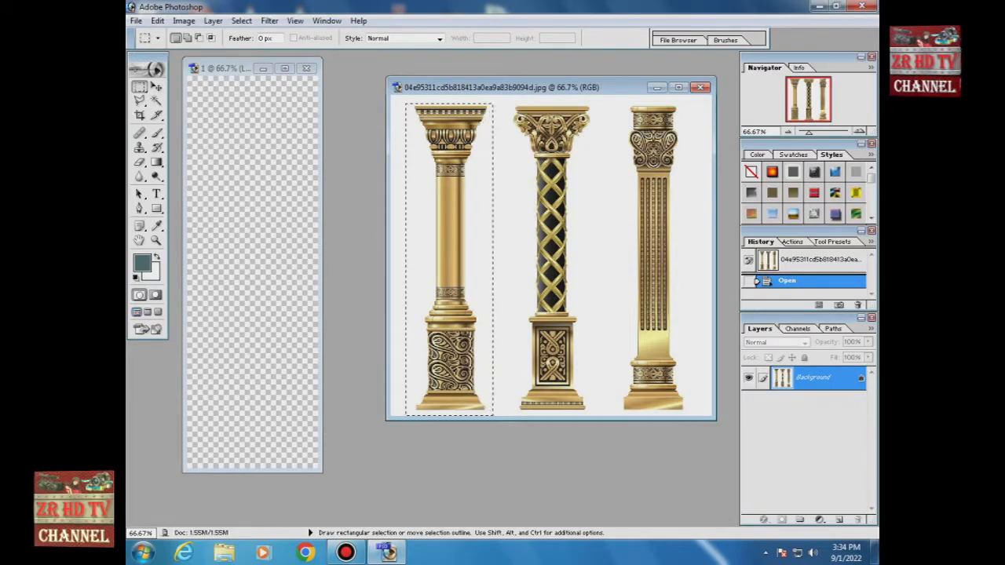
{"action": "left_click", "coordinate": [157, 21]}
{"action": "left_click", "coordinate": [177, 103]}
{"action": "key", "text": "ctrl+Tab"}
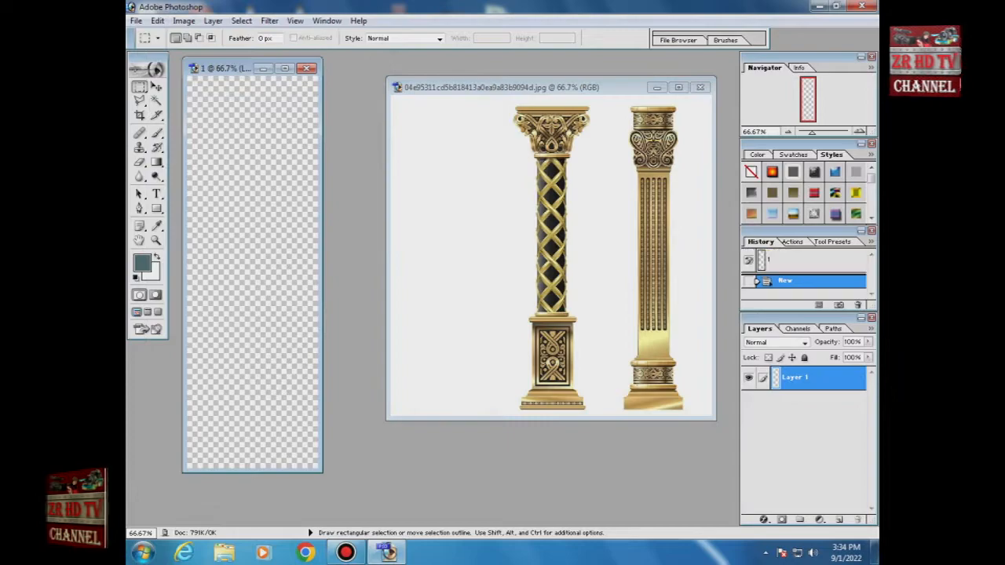
{"action": "left_click", "coordinate": [157, 20]}
{"action": "left_click", "coordinate": [176, 143]}
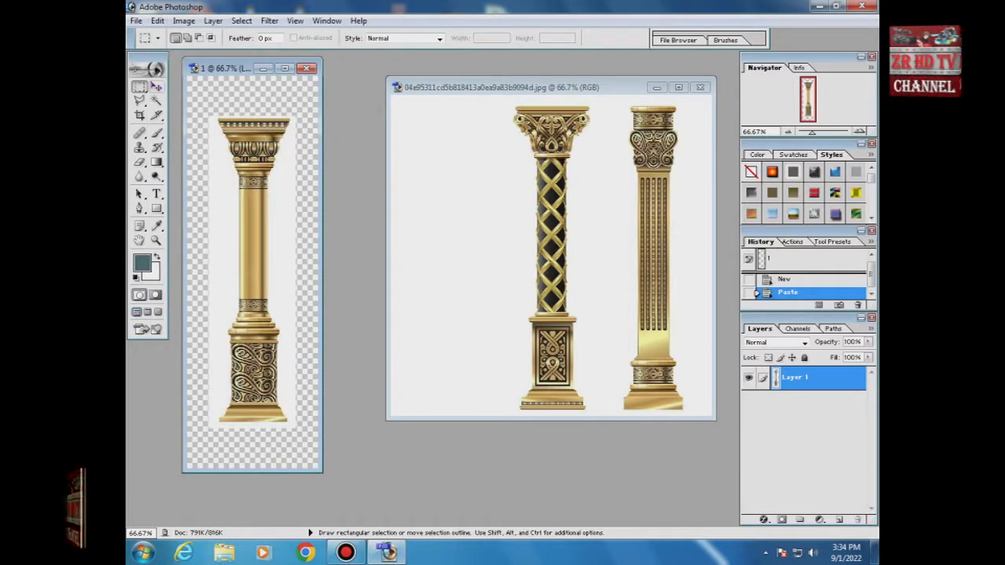
Move document 1's window toward the middle of the workspace and minimize the source image
{"action": "key", "text": "v"}
{"action": "left_click_drag", "start_coordinate": [236, 68], "coordinate": [372, 65]}
{"action": "left_click", "coordinate": [657, 88]}
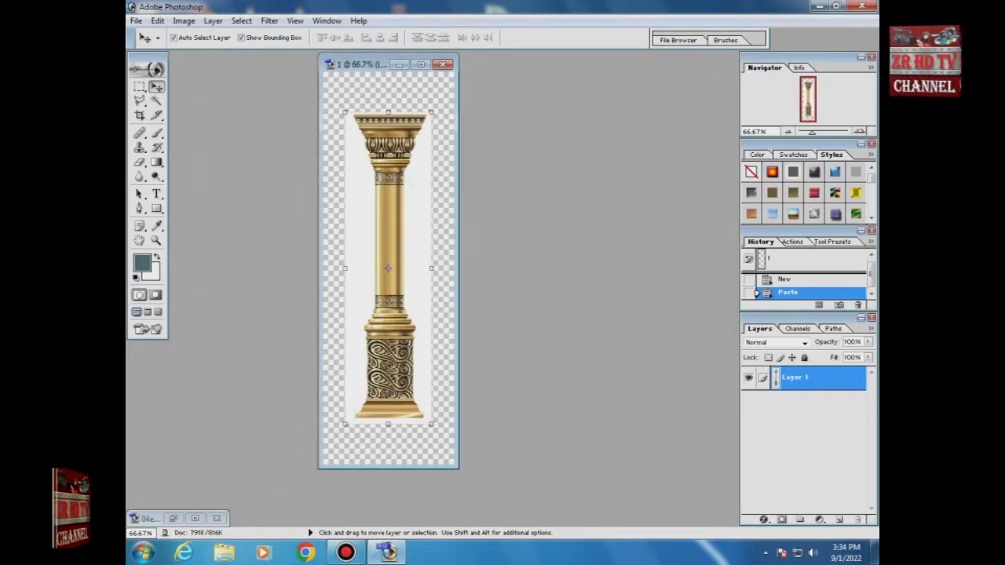
Crop document 1 tightly around the pasted column, trimming the transparent margins on all four sides
{"action": "key", "text": "c"}
{"action": "left_click_drag", "start_coordinate": [336, 95], "coordinate": [448, 430]}
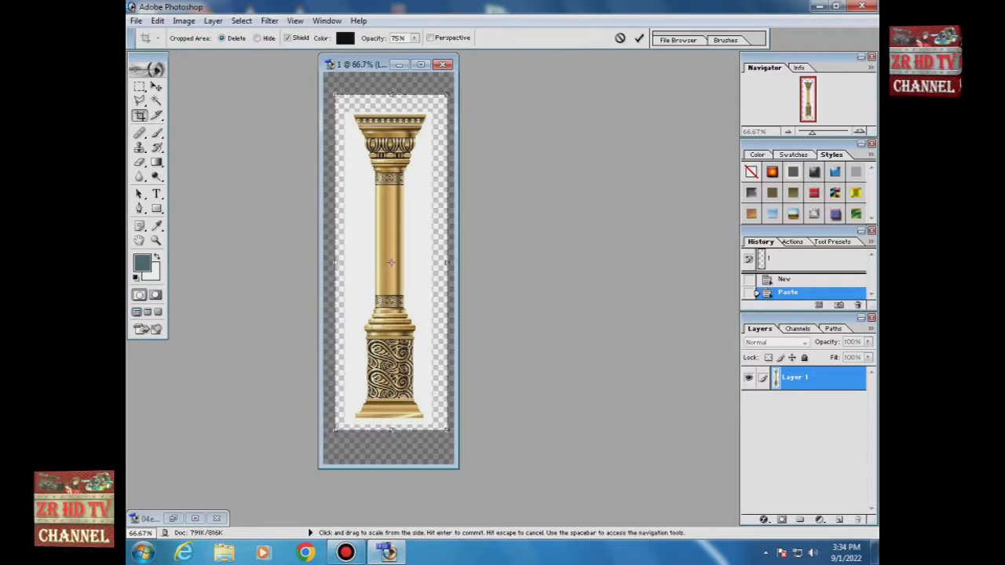
{"action": "left_click_drag", "start_coordinate": [449, 263], "coordinate": [428, 263]}
{"action": "left_click_drag", "start_coordinate": [336, 263], "coordinate": [353, 263]}
{"action": "left_click_drag", "start_coordinate": [390, 431], "coordinate": [390, 422]}
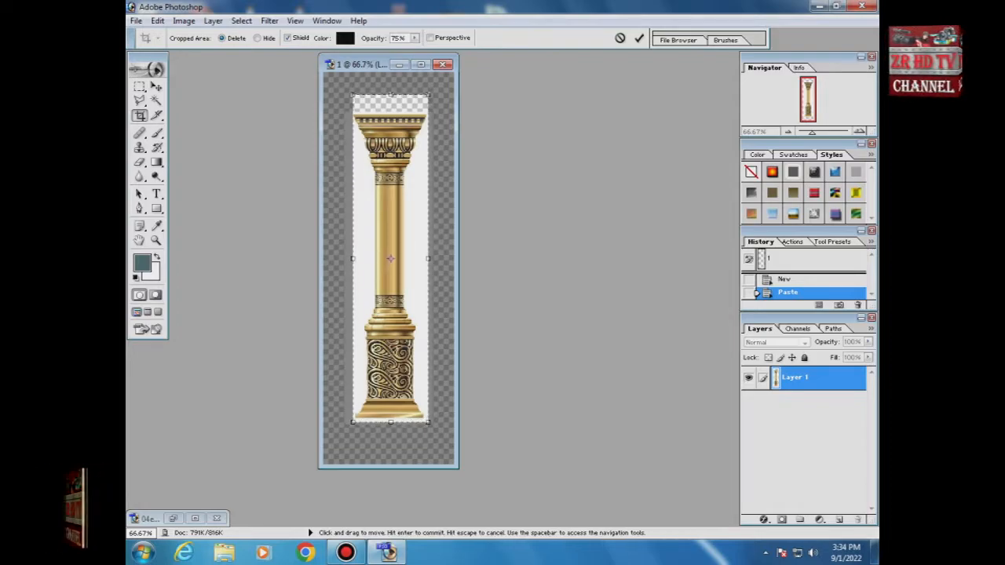
{"action": "left_click_drag", "start_coordinate": [390, 95], "coordinate": [391, 112]}
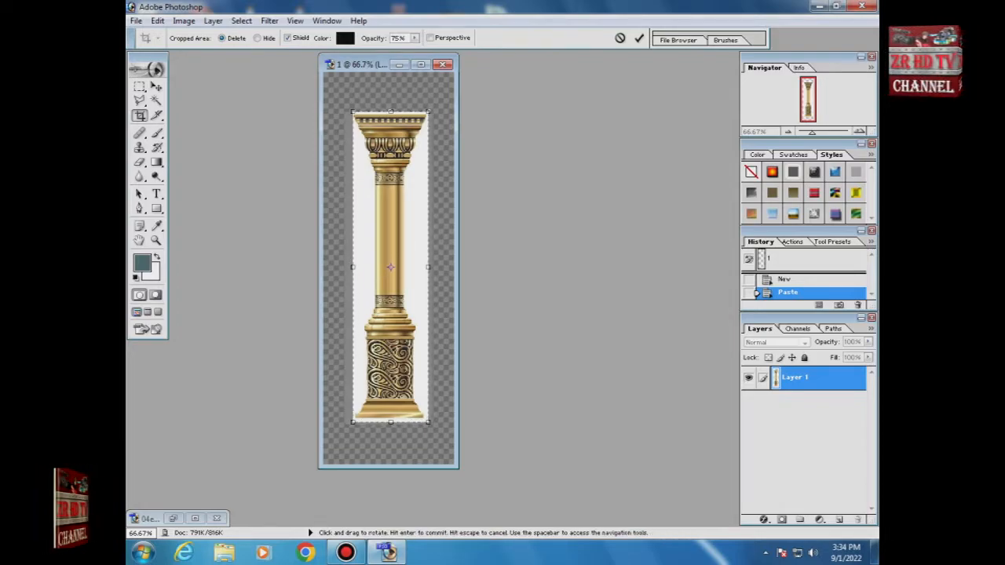
{"action": "key", "text": "Return"}
Select the white background around the column with the Magic Wand, delete it, and deselect
{"action": "key", "text": "w"}
{"action": "left_click", "coordinate": [333, 236]}
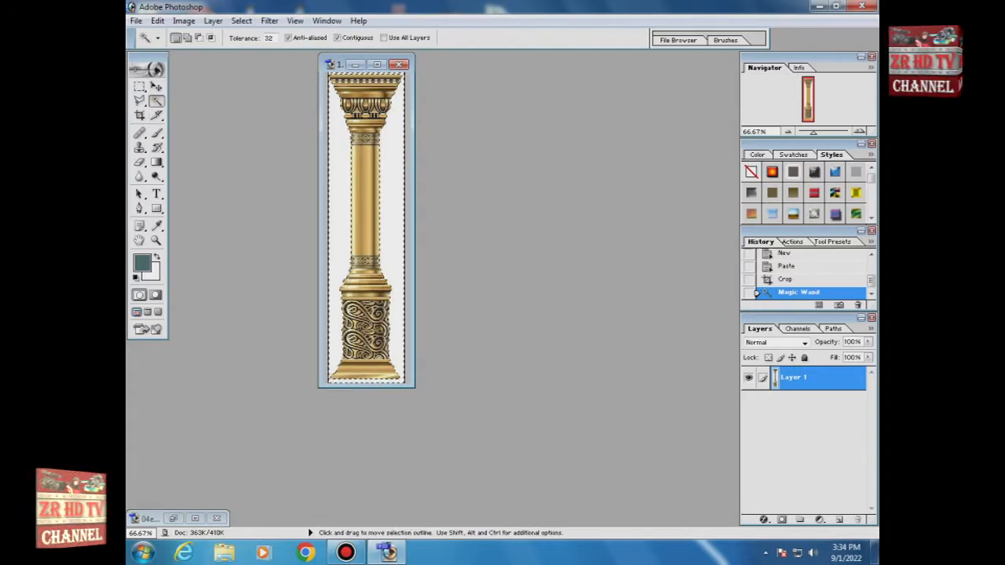
{"action": "key", "text": "Delete"}
{"action": "key", "text": "ctrl+d"}
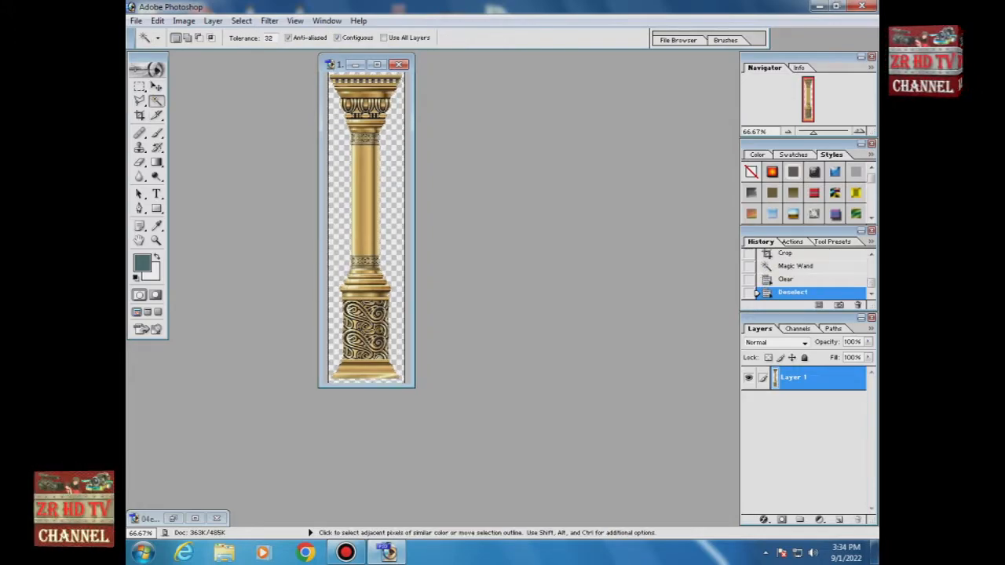
{"action": "key", "text": "v"}
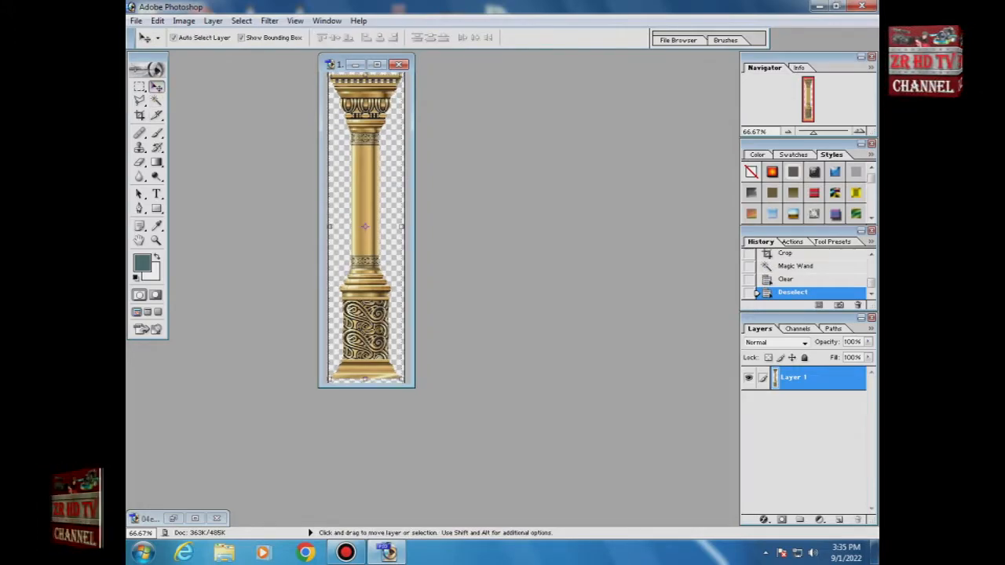
Save the cut-out column as a PNG copy named "png 3" in the desktop folder "png 22"
{"action": "left_click", "coordinate": [136, 20]}
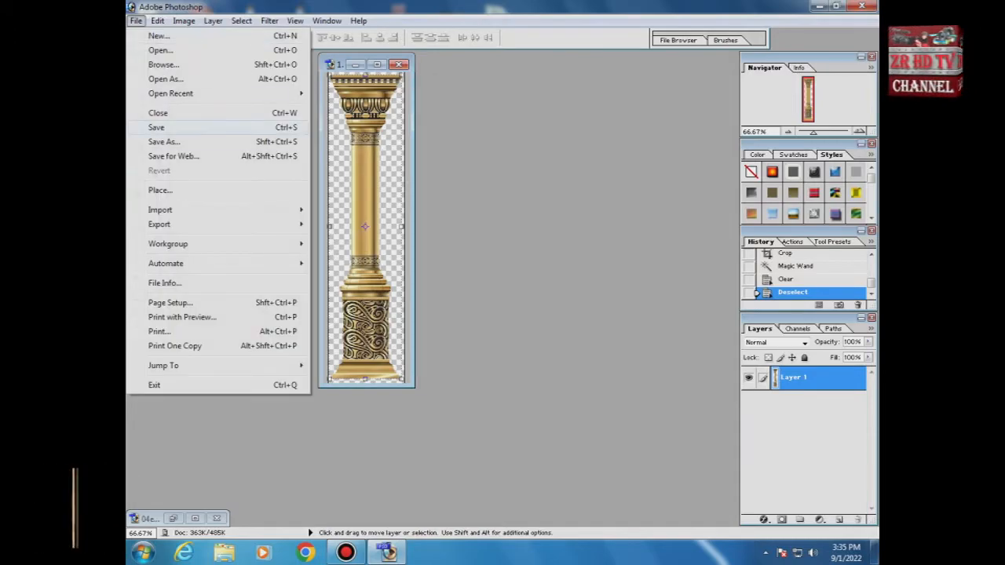
{"action": "left_click", "coordinate": [157, 127]}
{"action": "left_click", "coordinate": [486, 289]}
{"action": "left_click", "coordinate": [440, 395]}
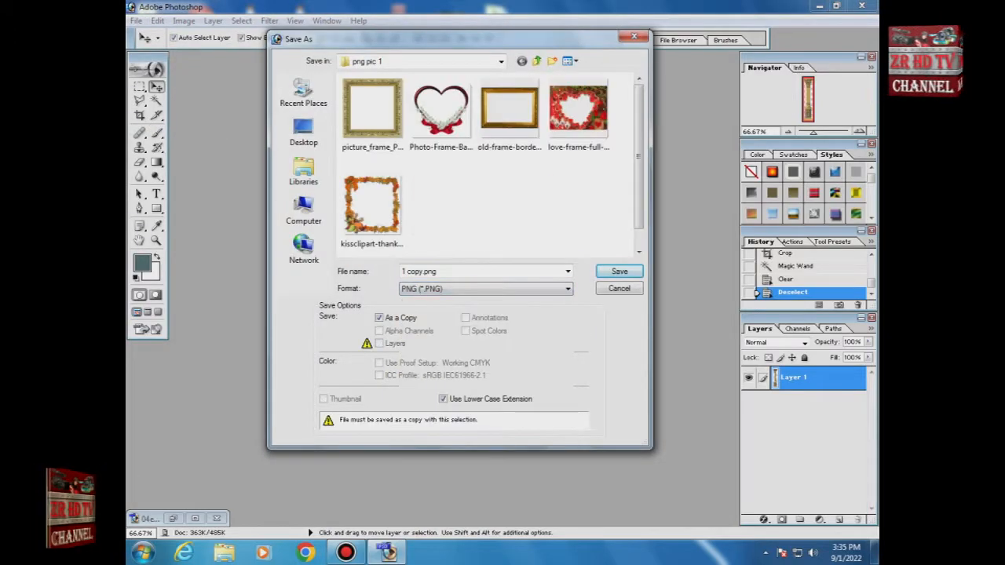
{"action": "left_click_drag", "start_coordinate": [441, 272], "coordinate": [401, 272]}
{"action": "type", "text": "png 3"}
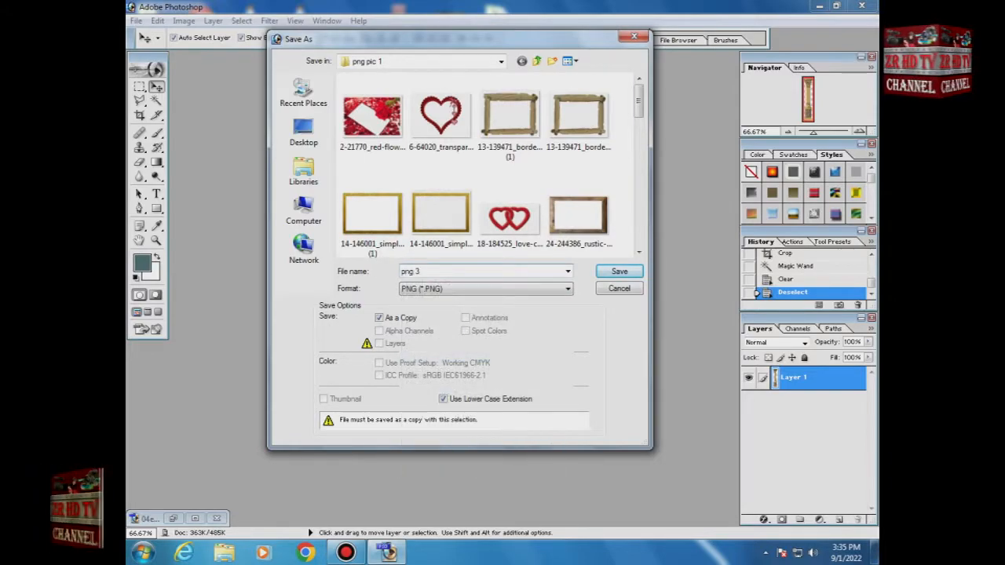
{"action": "left_click", "coordinate": [303, 134]}
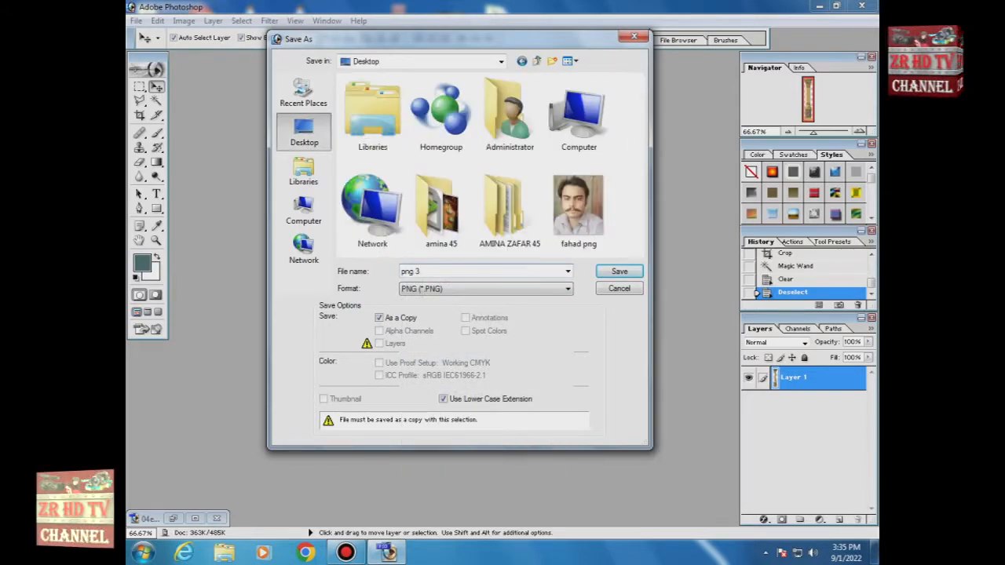
{"action": "double_click", "coordinate": [582, 203]}
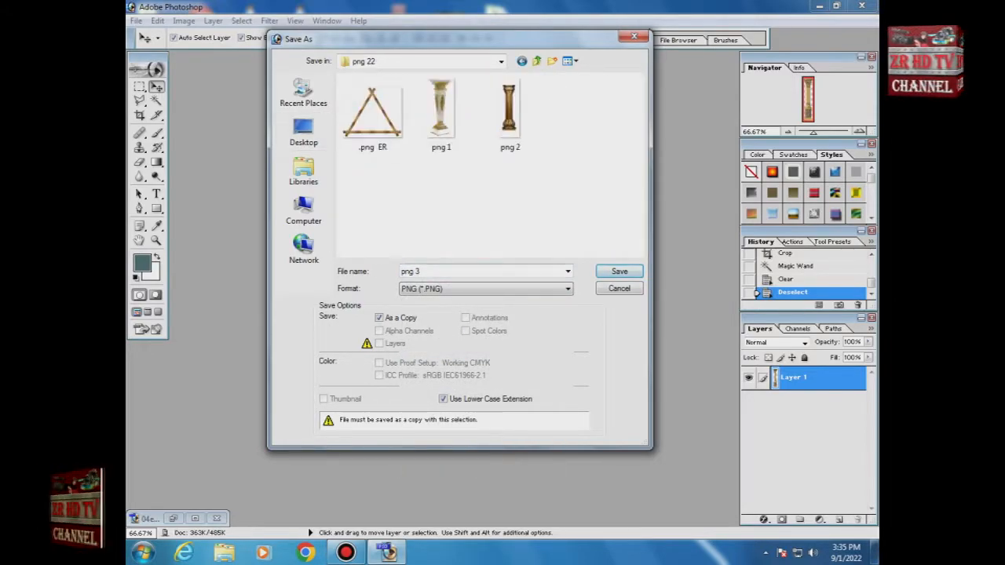
{"action": "left_click", "coordinate": [619, 271]}
{"action": "left_click", "coordinate": [538, 264]}
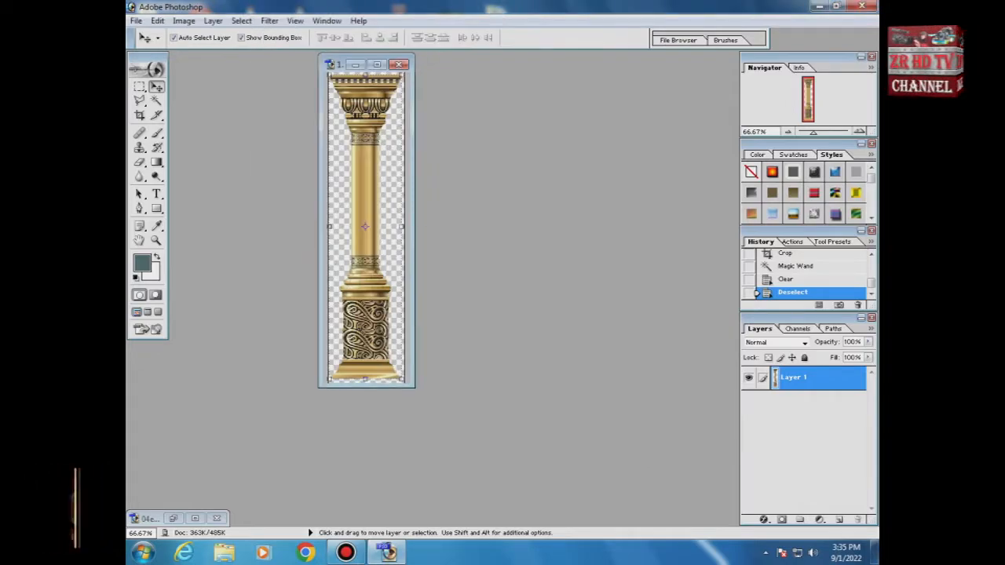
Close document 1 without saving changes and maximize the minimized column source image
{"action": "key", "text": "ctrl+w"}
{"action": "key", "text": "n"}
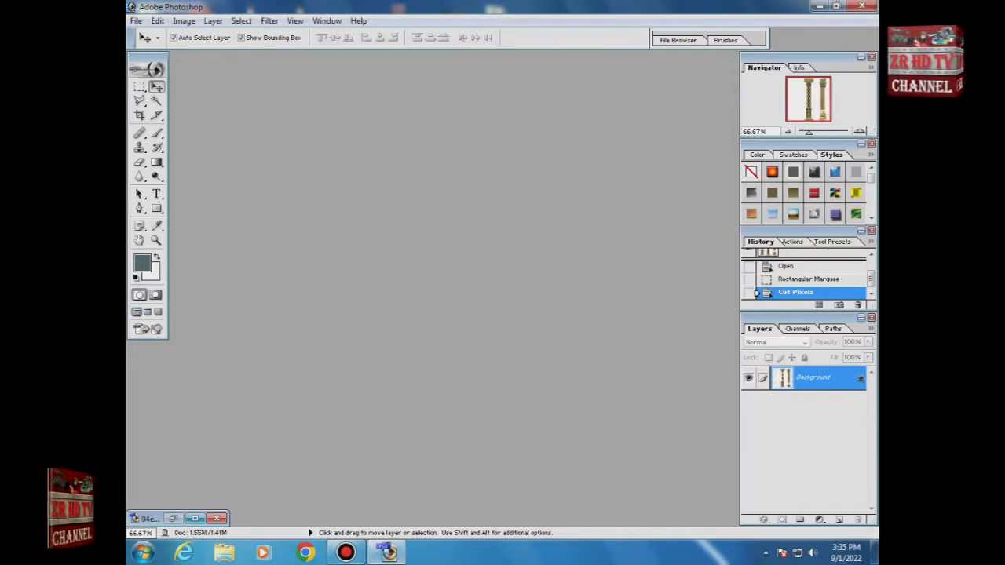
{"action": "left_click", "coordinate": [194, 519]}
Set up another new transparent document 2 inches wide and 6 inches high at 150 pixels/inch
{"action": "left_click", "coordinate": [150, 22]}
{"action": "left_click", "coordinate": [172, 36]}
{"action": "left_click", "coordinate": [391, 214]}
{"action": "left_click", "coordinate": [388, 237]}
{"action": "left_click", "coordinate": [391, 233]}
{"action": "left_click", "coordinate": [389, 256]}
{"action": "double_click", "coordinate": [305, 214]}
{"action": "type", "text": "2"}
{"action": "key", "text": "Tab"}
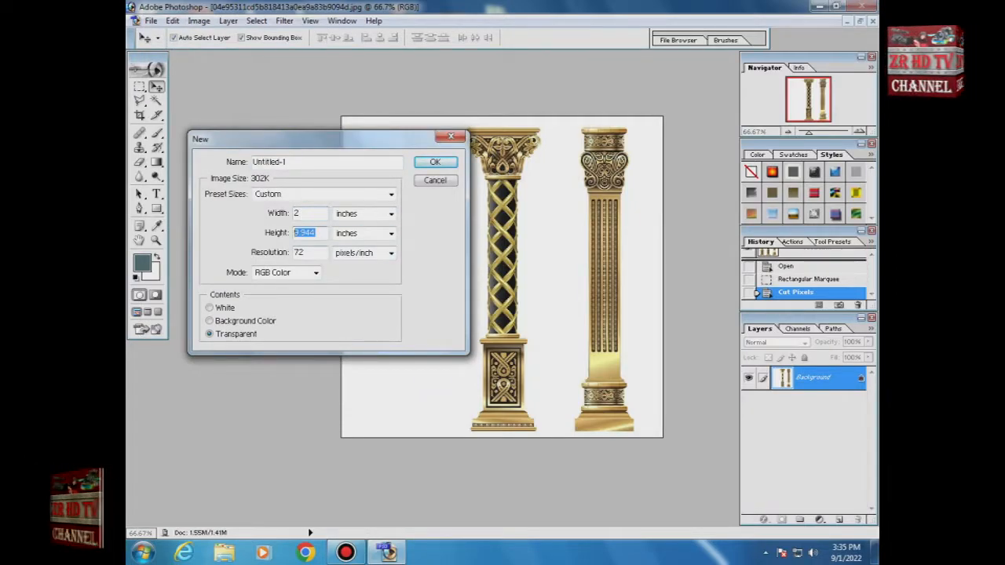
{"action": "type", "text": "6"}
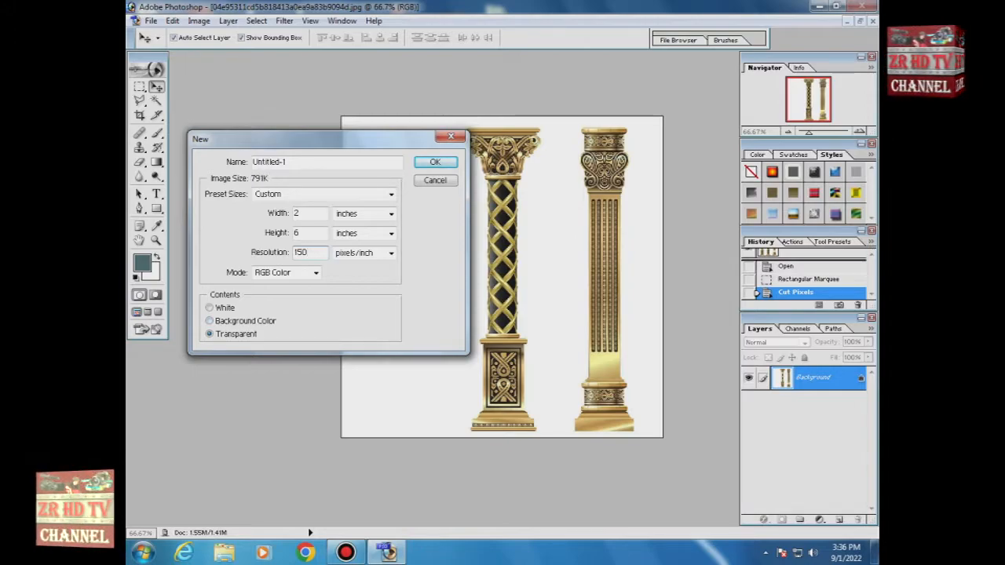
{"action": "left_click", "coordinate": [316, 272]}
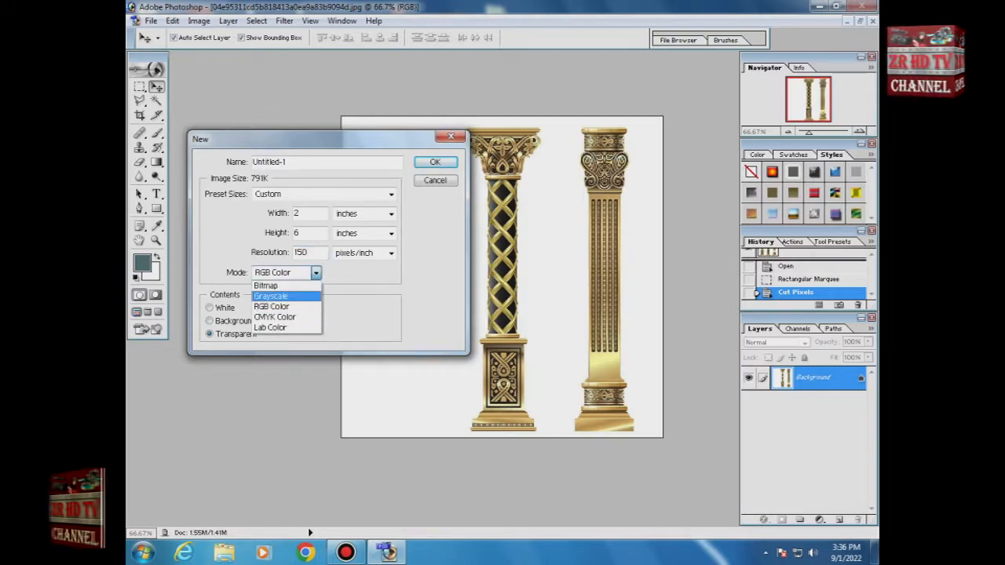
{"action": "left_click", "coordinate": [271, 296]}
{"action": "left_click", "coordinate": [316, 273]}
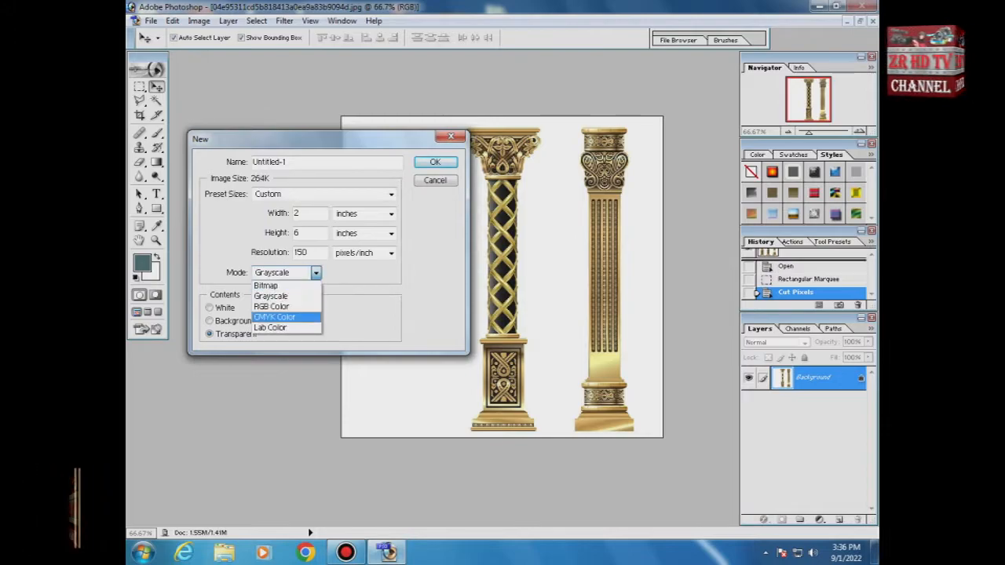
{"action": "left_click", "coordinate": [271, 307]}
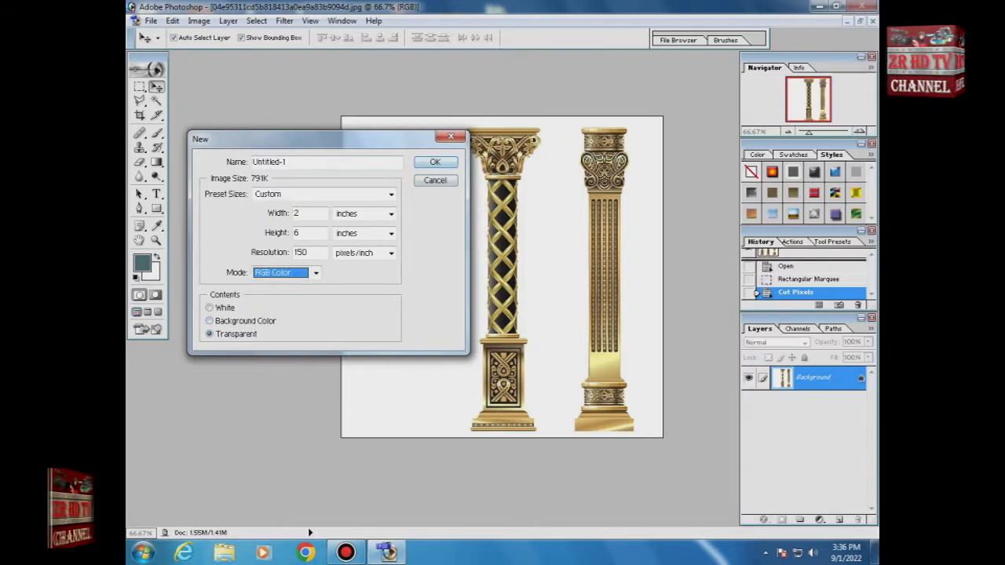
Name the new document "png 4" and create it
{"action": "double_click", "coordinate": [269, 162]}
{"action": "type", "text": "pil"}
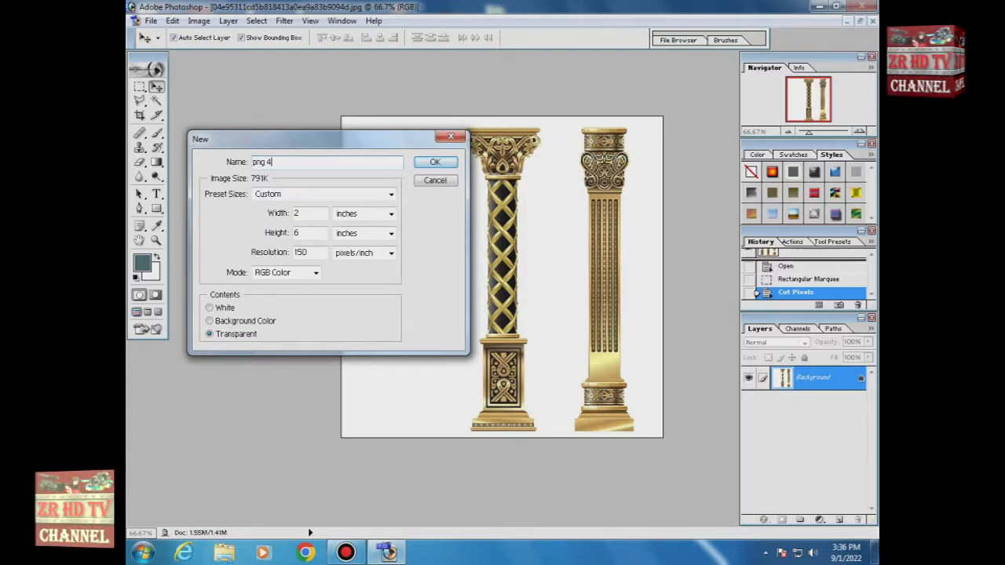
{"action": "type", "text": " 4"}
{"action": "key", "text": "Return"}
Cut the middle lattice column from the source image with a rectangular selection and paste it into png 4
{"action": "key", "text": "m"}
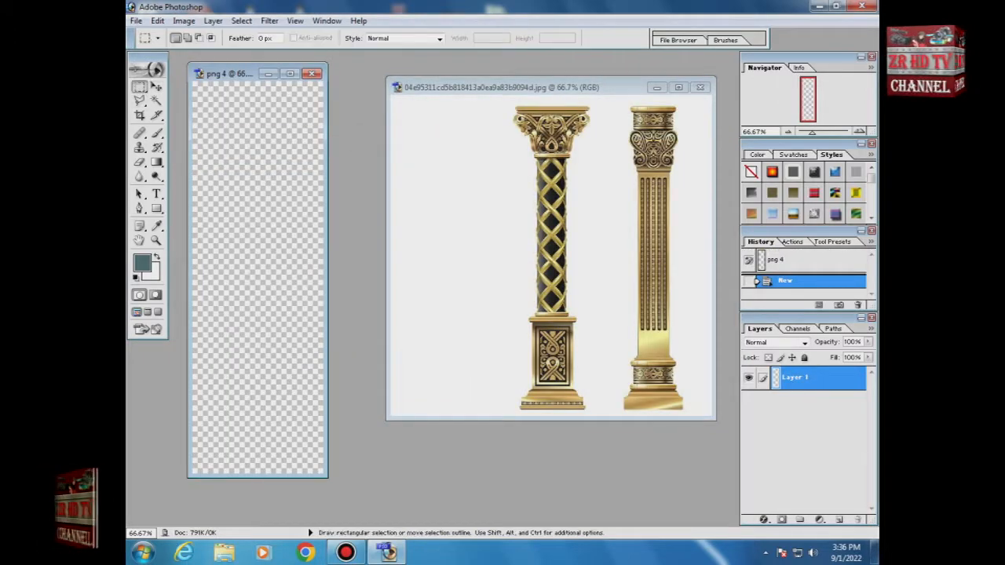
{"action": "key", "text": "ctrl+Tab"}
{"action": "left_click_drag", "start_coordinate": [601, 142], "coordinate": [592, 414]}
{"action": "left_click", "coordinate": [157, 21]}
{"action": "left_click", "coordinate": [177, 102]}
{"action": "left_click", "coordinate": [236, 73]}
{"action": "left_click", "coordinate": [157, 20]}
{"action": "left_click", "coordinate": [177, 143]}
Remove the white background around the lattice column using the Magic Wand and clear the selection
{"action": "left_click", "coordinate": [156, 100]}
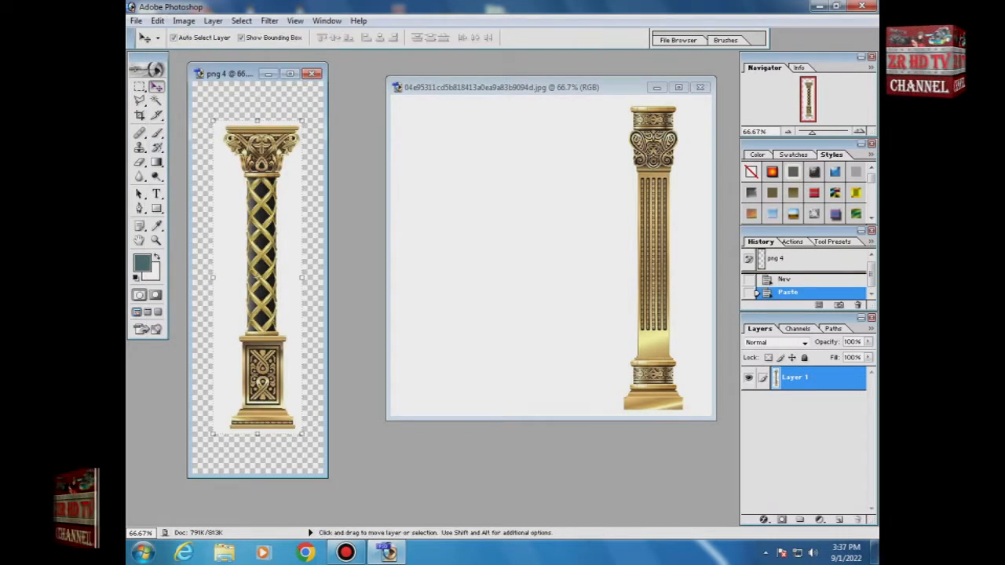
{"action": "left_click", "coordinate": [218, 236]}
{"action": "key", "text": "Delete"}
{"action": "left_click_drag", "start_coordinate": [218, 236], "coordinate": [219, 237]}
{"action": "key", "text": "ctrl+d"}
{"action": "key", "text": "v"}
Crop the png 4 document tightly around the lattice column's capital, base and sides
{"action": "key", "text": "c"}
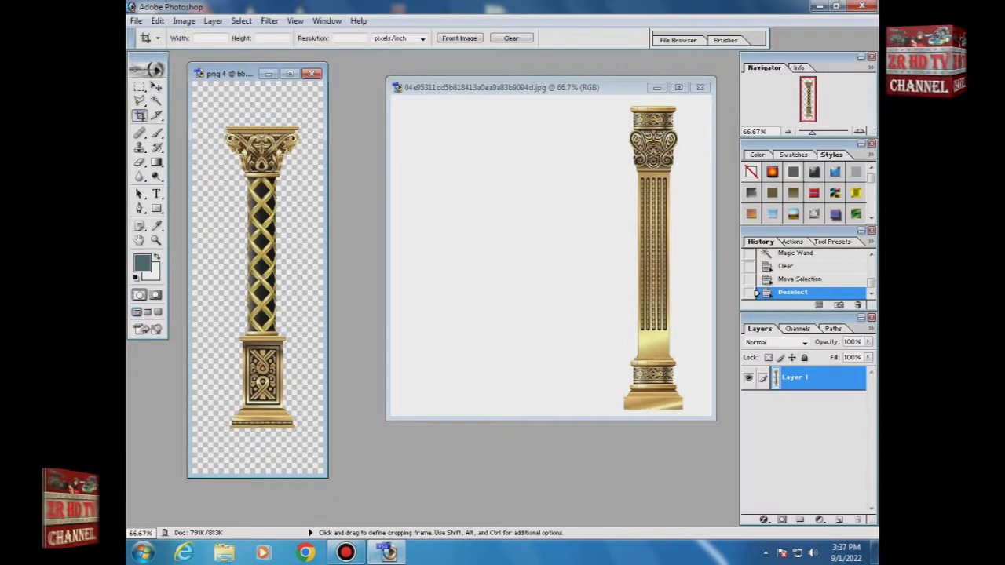
{"action": "left_click_drag", "start_coordinate": [220, 120], "coordinate": [306, 430]}
{"action": "left_click_drag", "start_coordinate": [262, 120], "coordinate": [262, 126]}
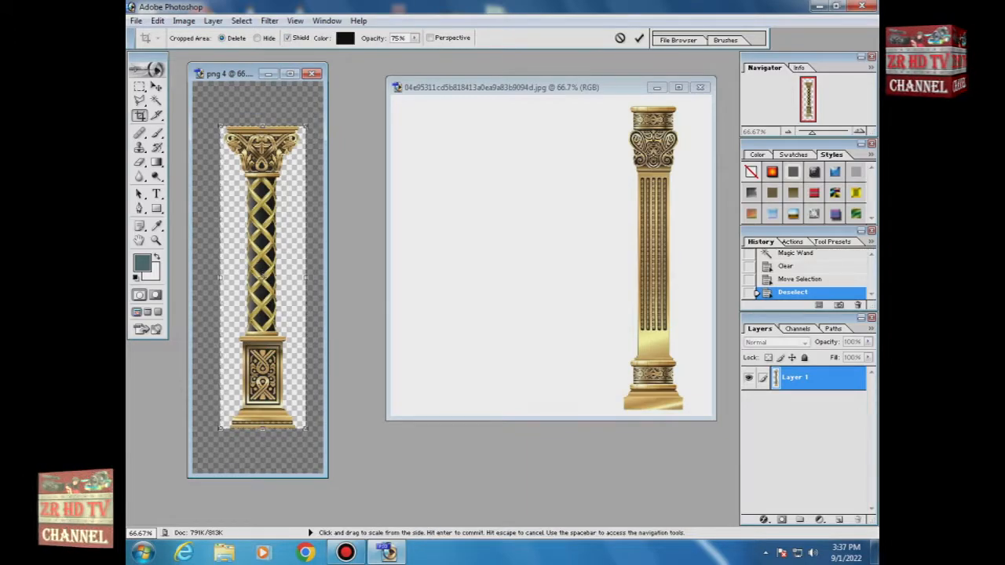
{"action": "left_click_drag", "start_coordinate": [220, 277], "coordinate": [224, 276]}
{"action": "left_click_drag", "start_coordinate": [307, 276], "coordinate": [302, 276]}
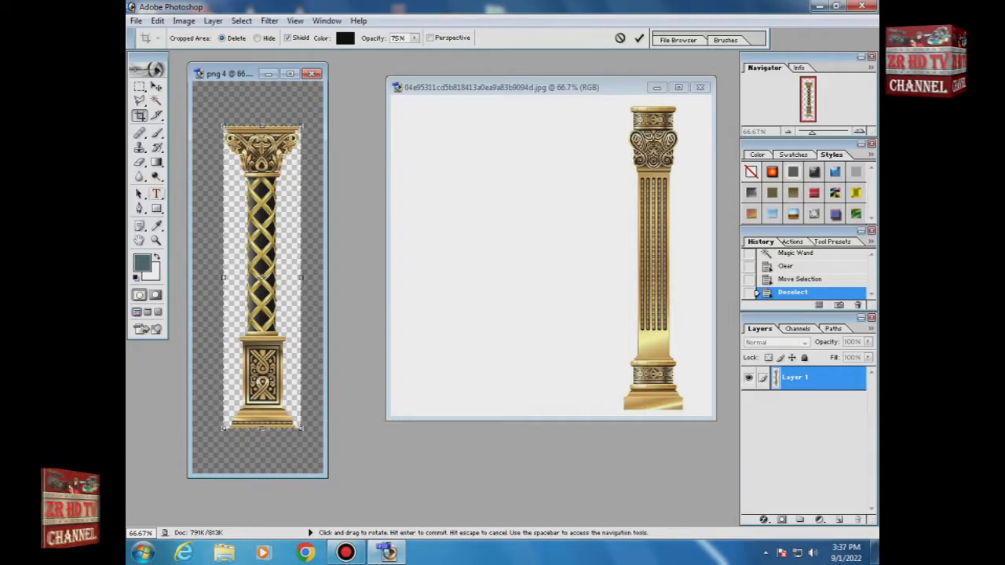
{"action": "key", "text": "Return"}
Save the cropped lattice column as png 4 copy.png in the png 22 folder, then close its document without saving changes
{"action": "left_click_drag", "start_coordinate": [236, 73], "coordinate": [297, 134]}
{"action": "left_click", "coordinate": [136, 20]}
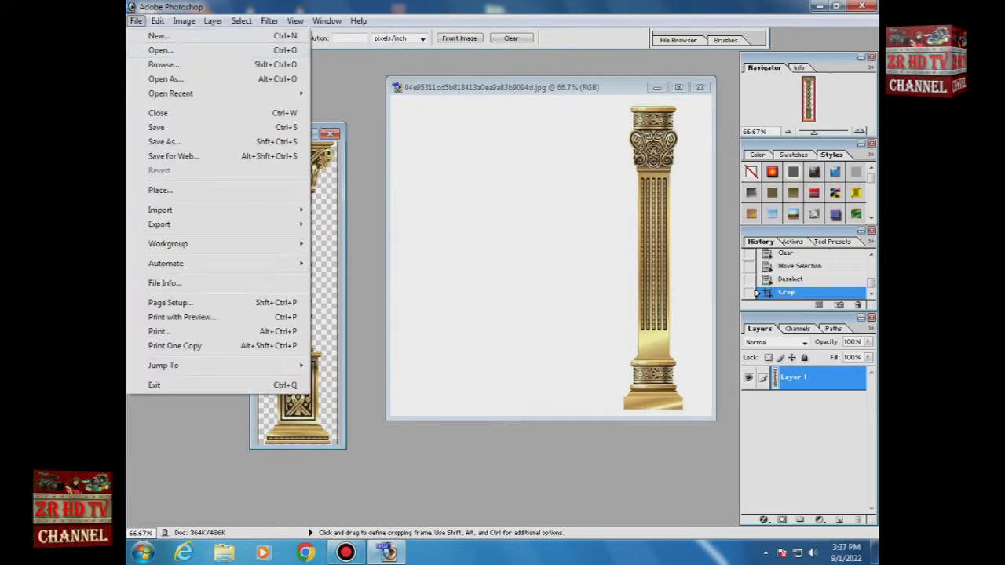
{"action": "left_click", "coordinate": [156, 127]}
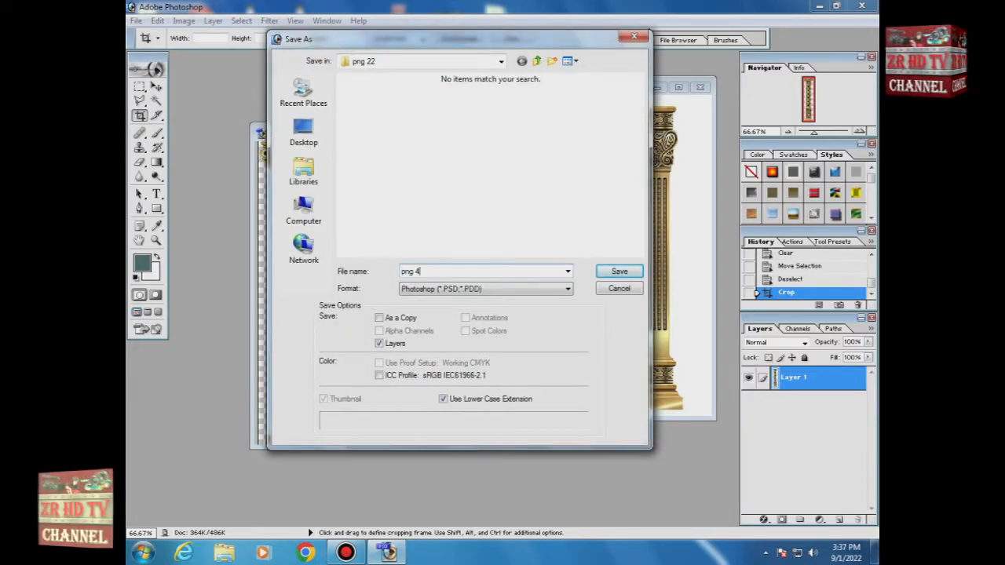
{"action": "left_click", "coordinate": [487, 289]}
{"action": "left_click", "coordinate": [440, 395]}
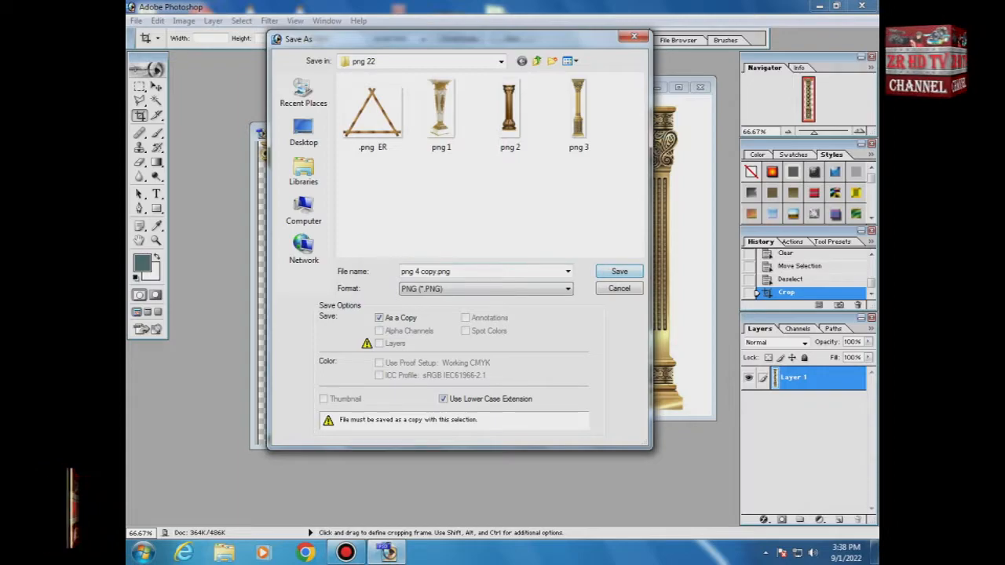
{"action": "key", "text": "Return"}
{"action": "key", "text": "Return"}
{"action": "key", "text": "ctrl+w"}
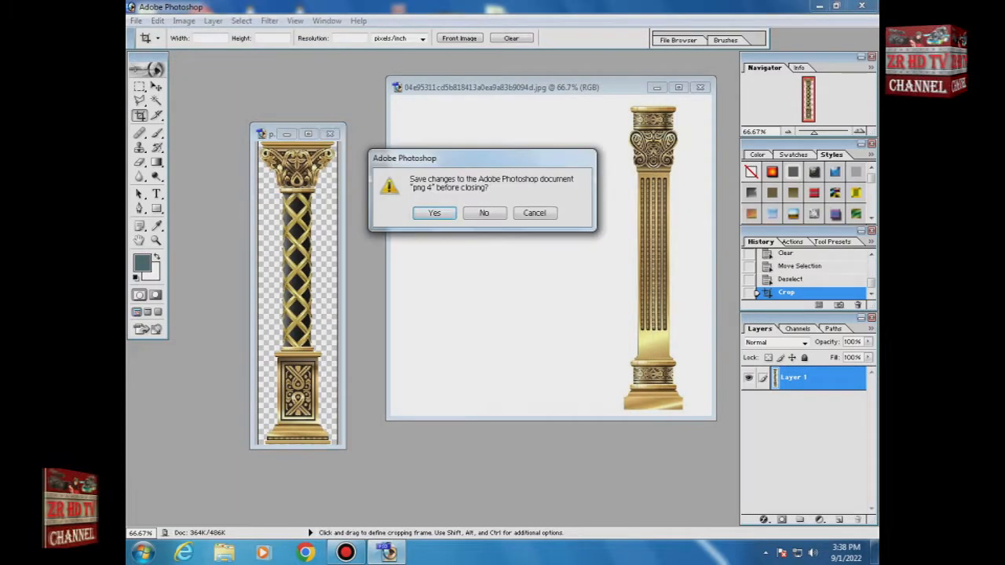
{"action": "left_click", "coordinate": [485, 214]}
{"action": "key", "text": "v"}
{"action": "key", "text": "alt+f"}
{"action": "key", "text": "o"}
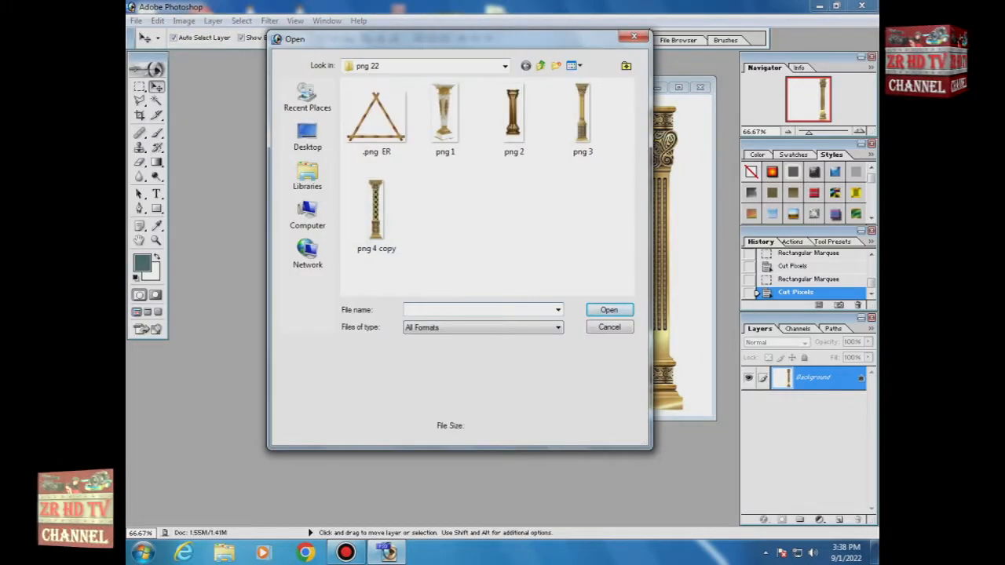
{"action": "key", "text": "Escape"}
Set up a new transparent RGB document 2 inches wide and 6 inches high at 150 pixels/inch
{"action": "key", "text": "alt+f"}
{"action": "key", "text": "Down"}
{"action": "key", "text": "Up"}
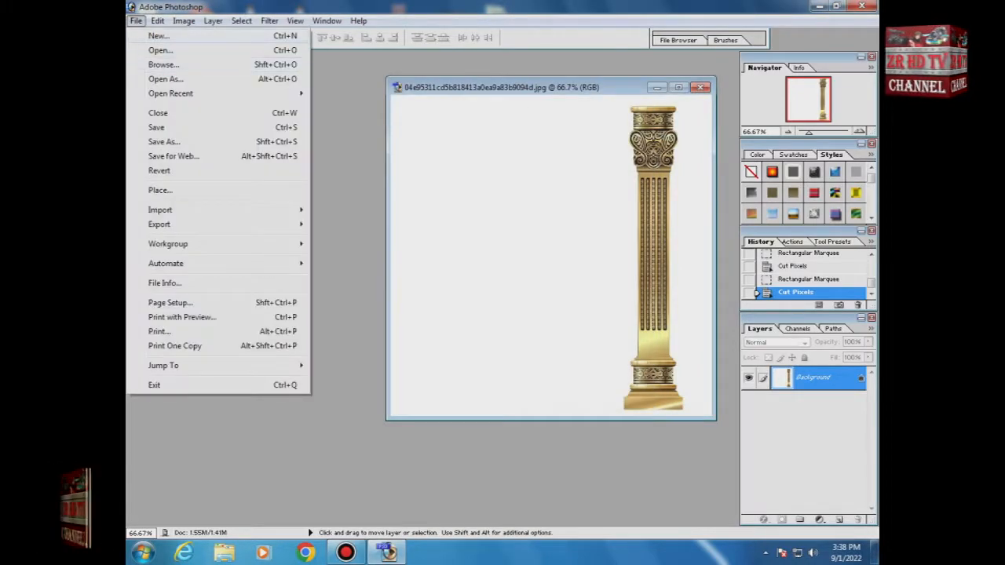
{"action": "key", "text": "n"}
{"action": "left_click", "coordinate": [392, 213]}
{"action": "left_click", "coordinate": [354, 236]}
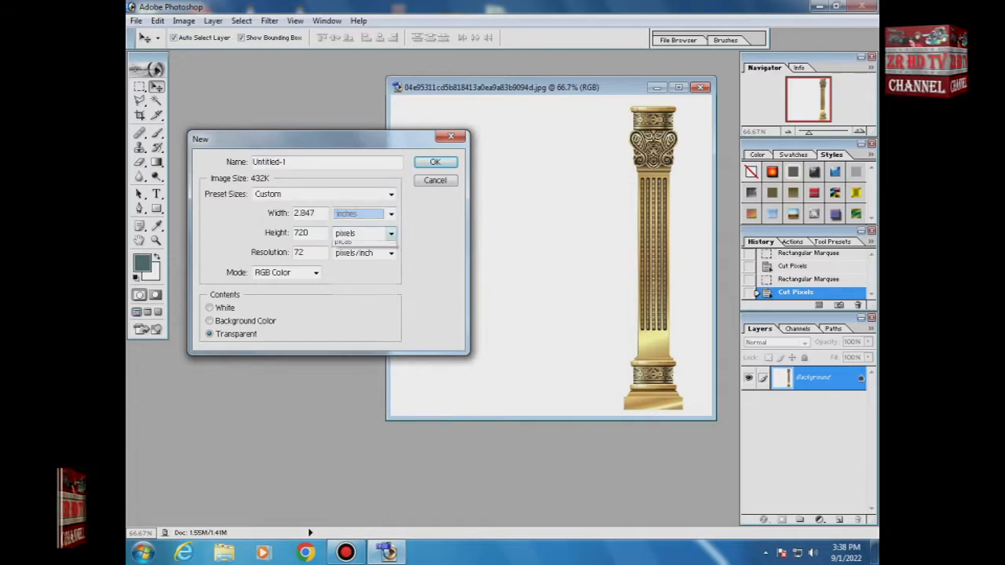
{"action": "left_click", "coordinate": [391, 233]}
{"action": "left_click", "coordinate": [353, 256]}
{"action": "type", "text": "2"}
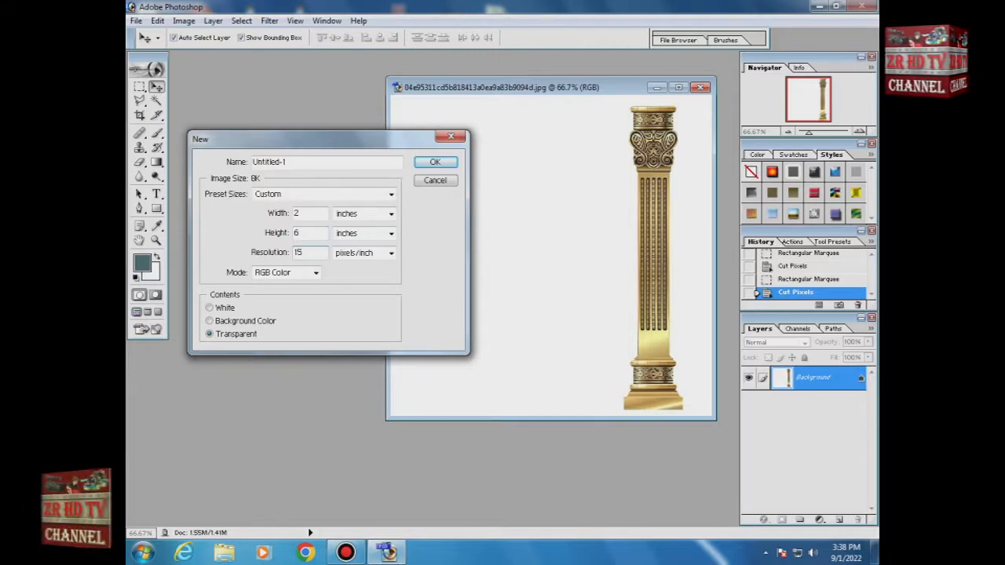
Name the new document "png 5" and create it
{"action": "left_click", "coordinate": [314, 162]}
{"action": "type", "text": "png 5"}
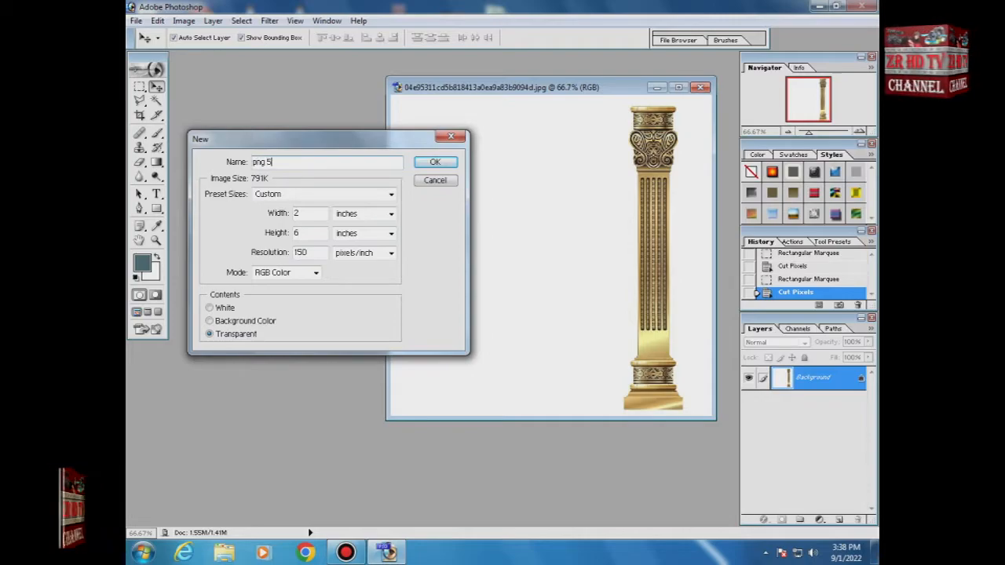
{"action": "key", "text": "Return"}
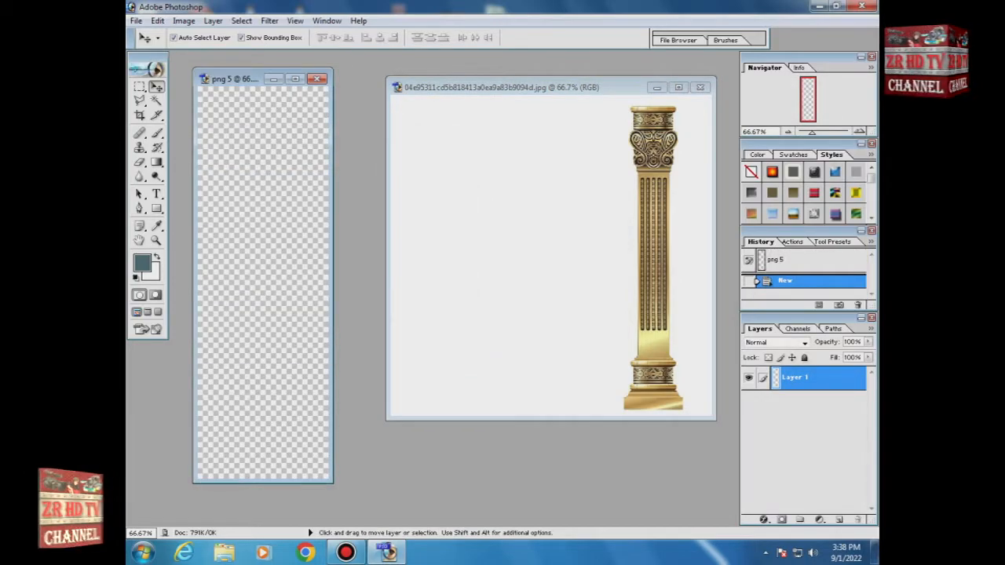
Cut the remaining fluted column from the source image with a rectangular selection and paste it into png 5
{"action": "key", "text": "m"}
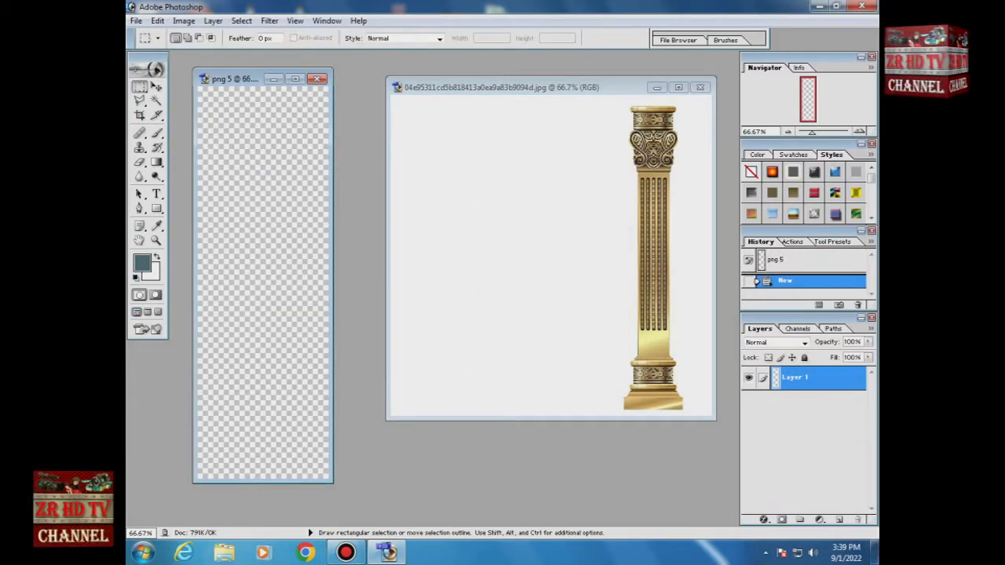
{"action": "left_click", "coordinate": [551, 250]}
{"action": "left_click_drag", "start_coordinate": [645, 414], "coordinate": [687, 411]}
{"action": "left_click", "coordinate": [158, 22]}
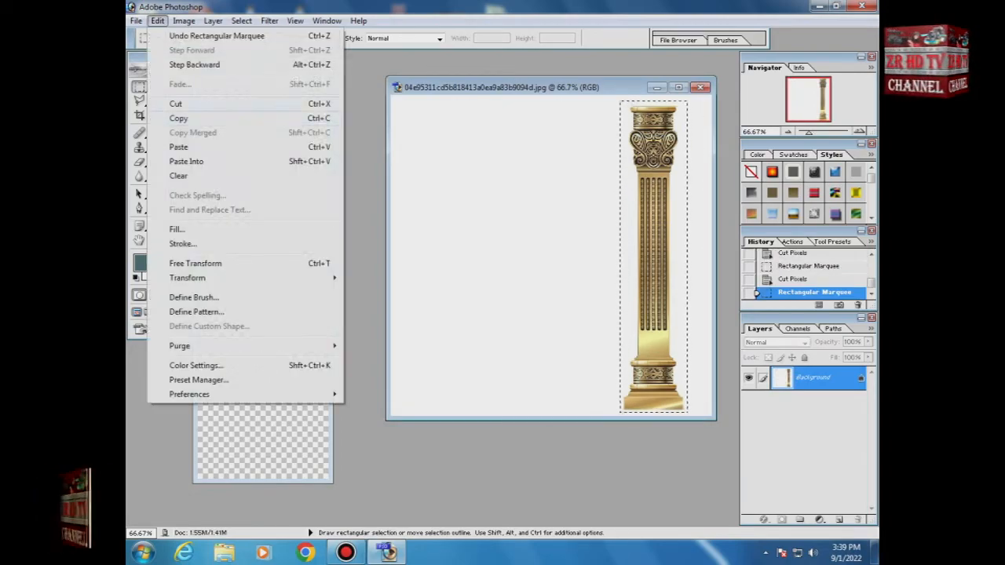
{"action": "left_click", "coordinate": [179, 103]}
{"action": "left_click", "coordinate": [235, 102]}
{"action": "left_click", "coordinate": [158, 21]}
{"action": "left_click", "coordinate": [179, 146]}
Remove the white background around the fluted column using the Magic Wand and clear the selection
{"action": "left_click", "coordinate": [156, 86]}
{"action": "left_click", "coordinate": [156, 101]}
{"action": "left_click", "coordinate": [236, 228]}
{"action": "double_click", "coordinate": [270, 38]}
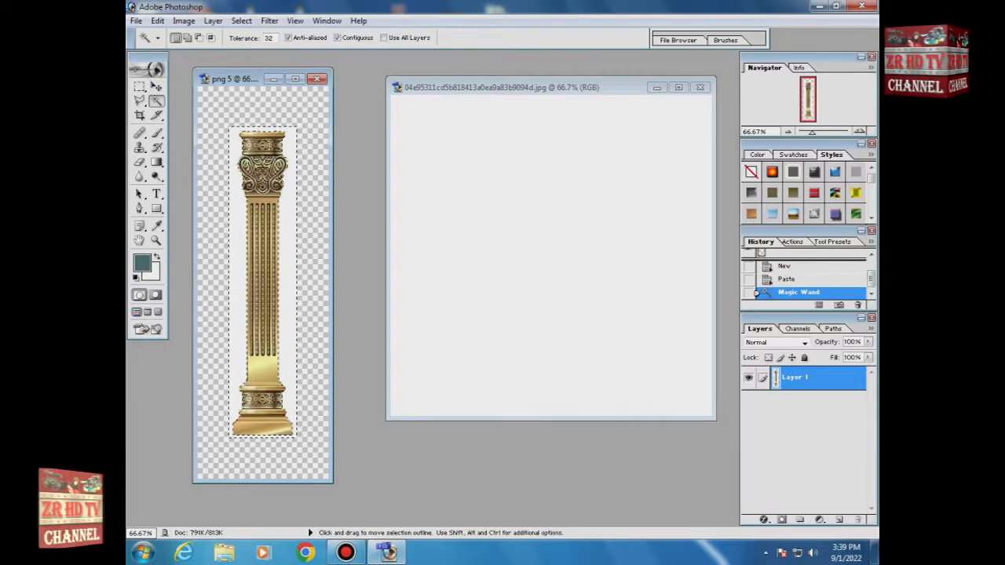
{"action": "key", "text": "Delete"}
{"action": "key", "text": "ctrl+d"}
Crop the png 5 document tightly around the fluted column
{"action": "key", "text": "c"}
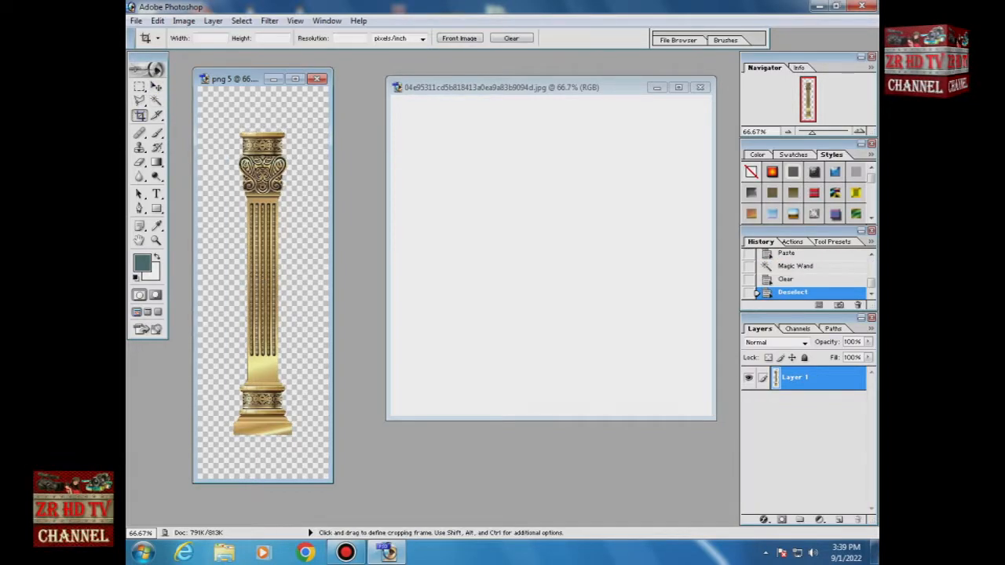
{"action": "left_click_drag", "start_coordinate": [231, 234], "coordinate": [224, 132]}
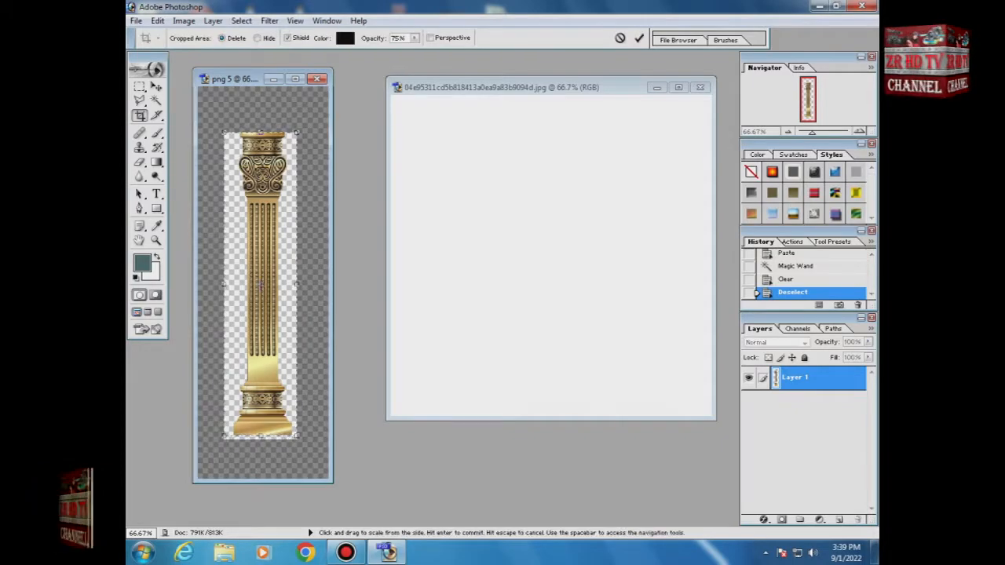
{"action": "left_click_drag", "start_coordinate": [297, 284], "coordinate": [291, 284]}
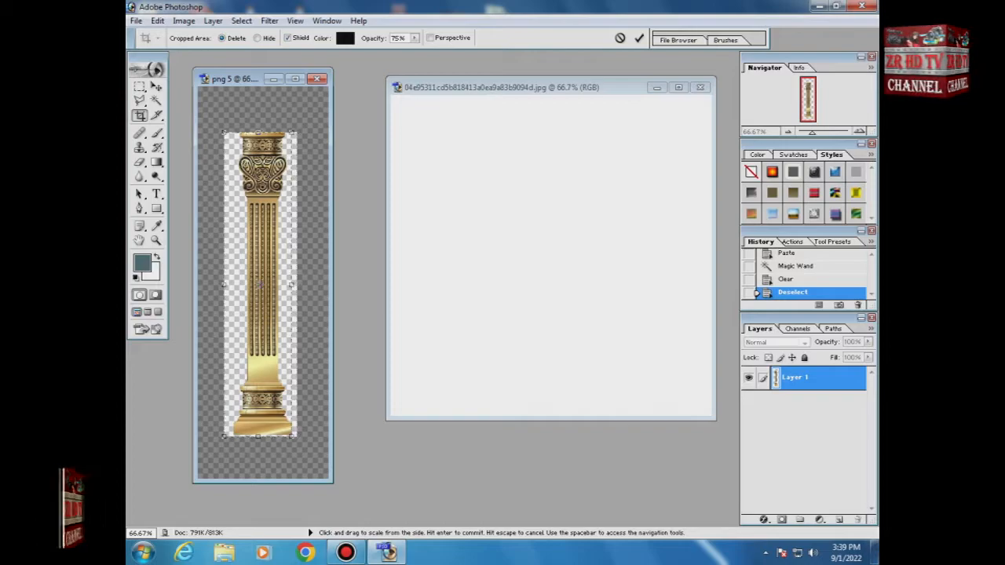
{"action": "left_click_drag", "start_coordinate": [224, 284], "coordinate": [231, 284]}
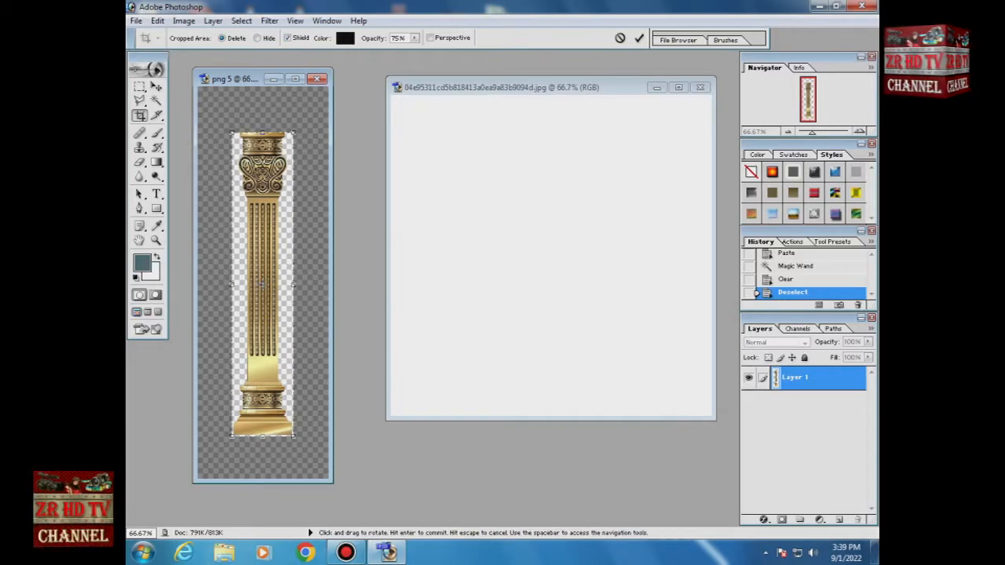
{"action": "key", "text": "Return"}
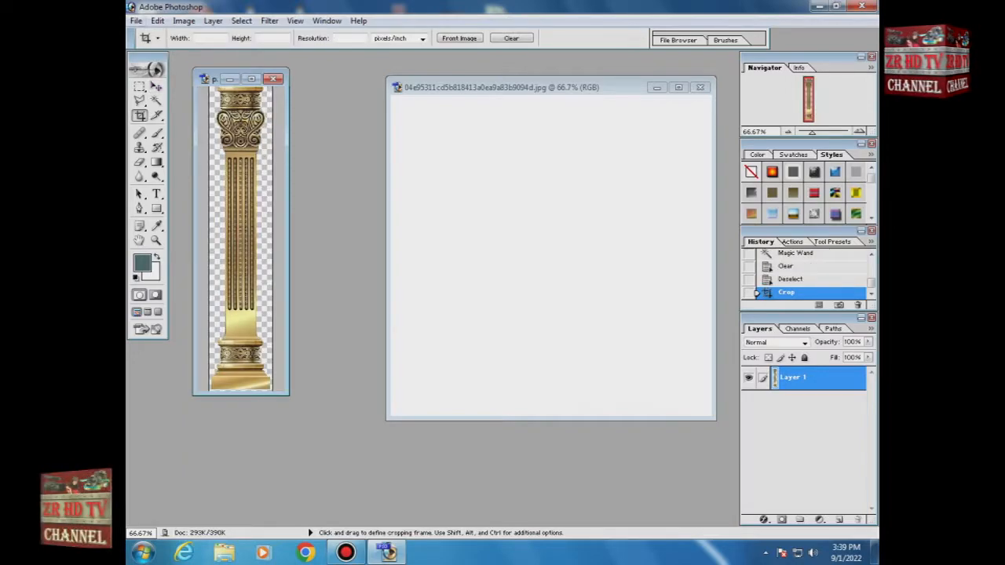
Save the cropped fluted column in PNG format as png 5 copy.png in the png 22 folder
{"action": "left_click", "coordinate": [136, 22]}
{"action": "left_click", "coordinate": [164, 129]}
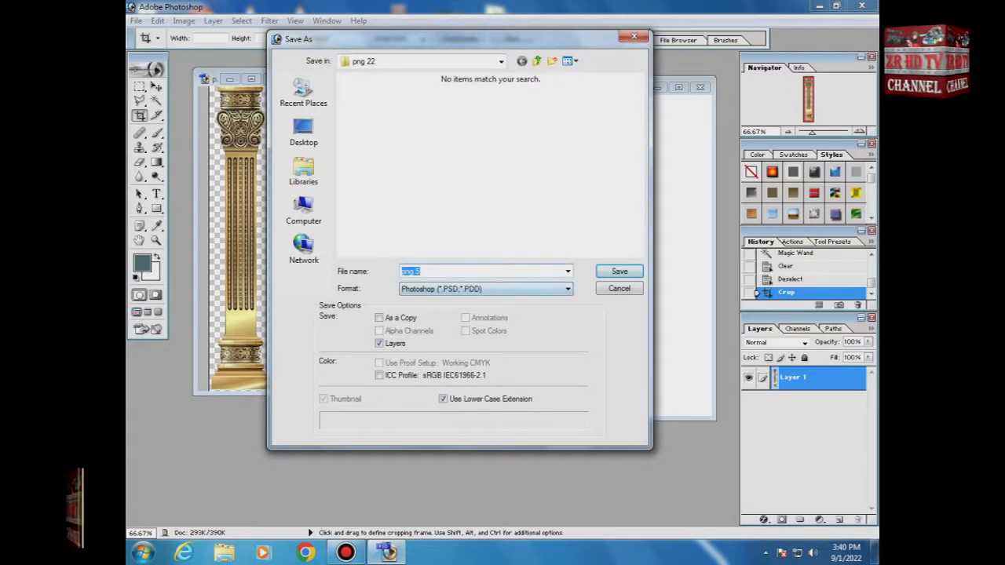
{"action": "left_click", "coordinate": [485, 289]}
{"action": "left_click", "coordinate": [440, 379]}
{"action": "left_click", "coordinate": [620, 271]}
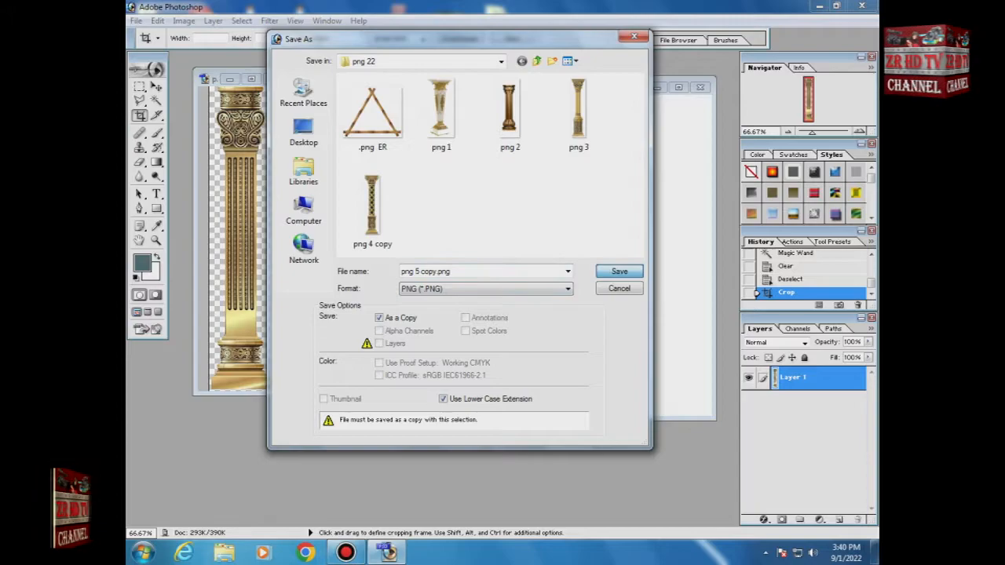
{"action": "left_click", "coordinate": [539, 265]}
Close the emptied source image and the png 5 document without saving changes to either
{"action": "left_click", "coordinate": [700, 88]}
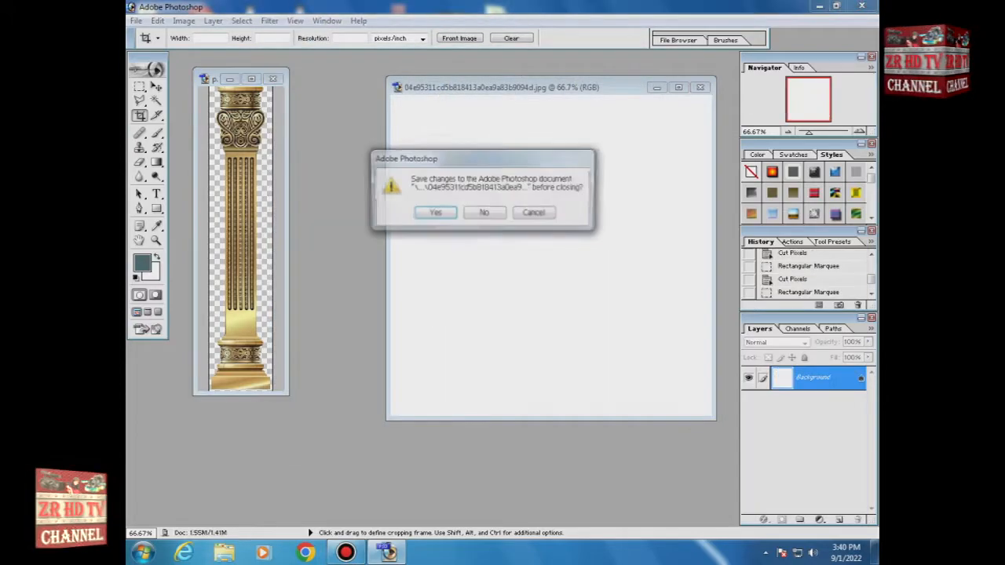
{"action": "left_click", "coordinate": [482, 211]}
{"action": "left_click", "coordinate": [272, 79]}
{"action": "left_click", "coordinate": [484, 213]}
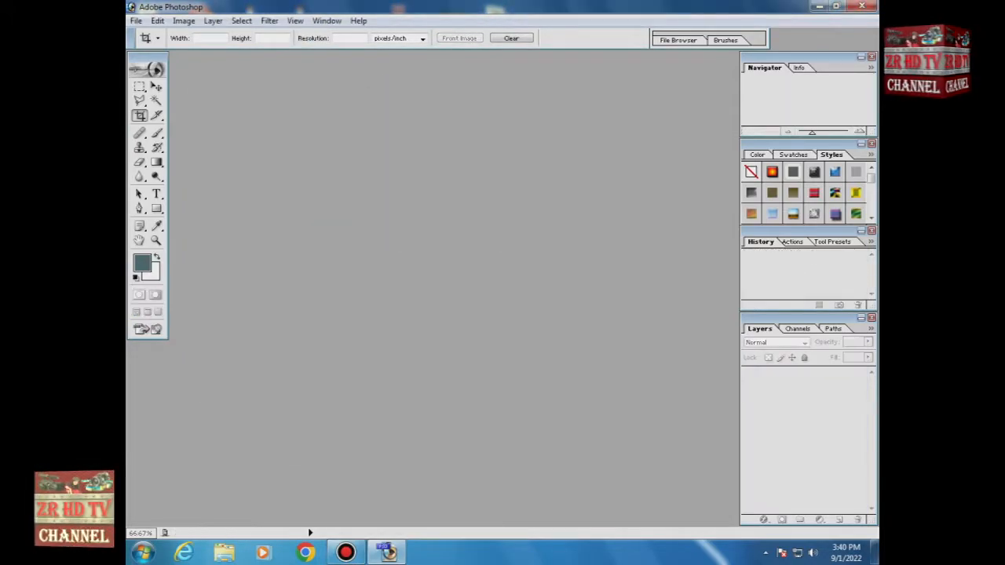
Reopen the three-column image 04e95311cd5b818413a0ea9a83b9094d.jpg from the png pic 1 folder and move its window to the middle of the workspace
{"action": "left_click", "coordinate": [136, 20]}
{"action": "left_click", "coordinate": [157, 49]}
{"action": "left_click", "coordinate": [307, 135]}
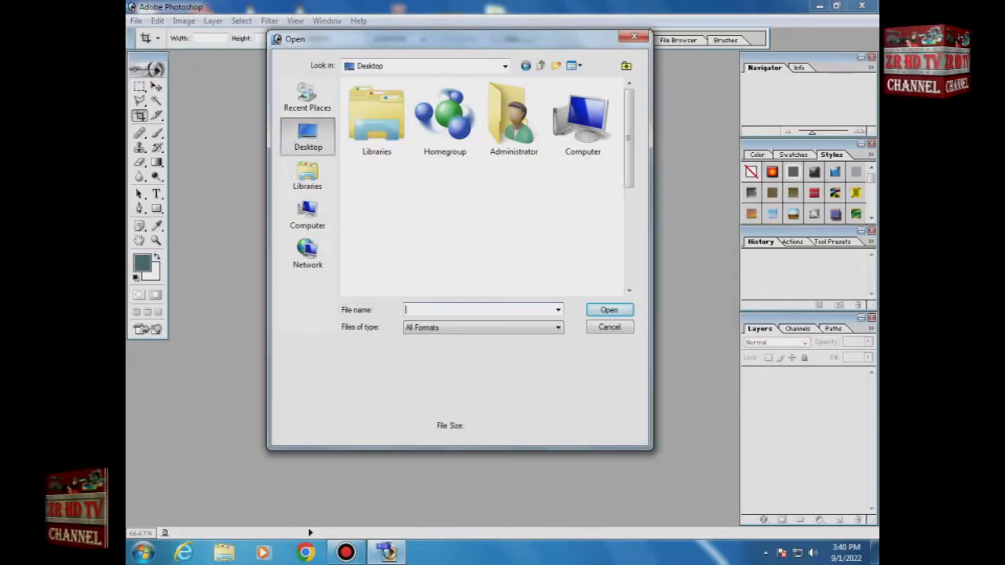
{"action": "double_click", "coordinate": [582, 212]}
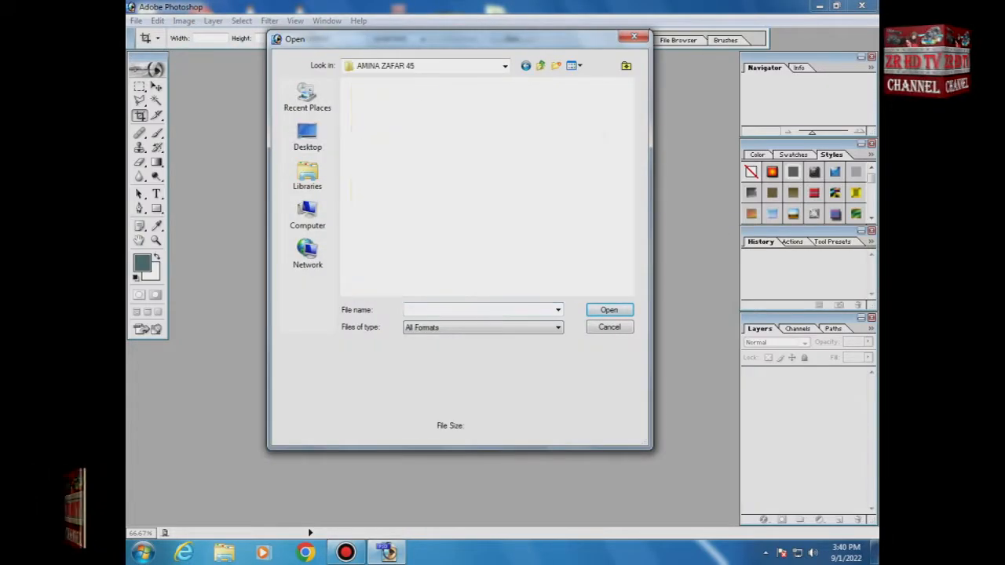
{"action": "double_click", "coordinate": [581, 117]}
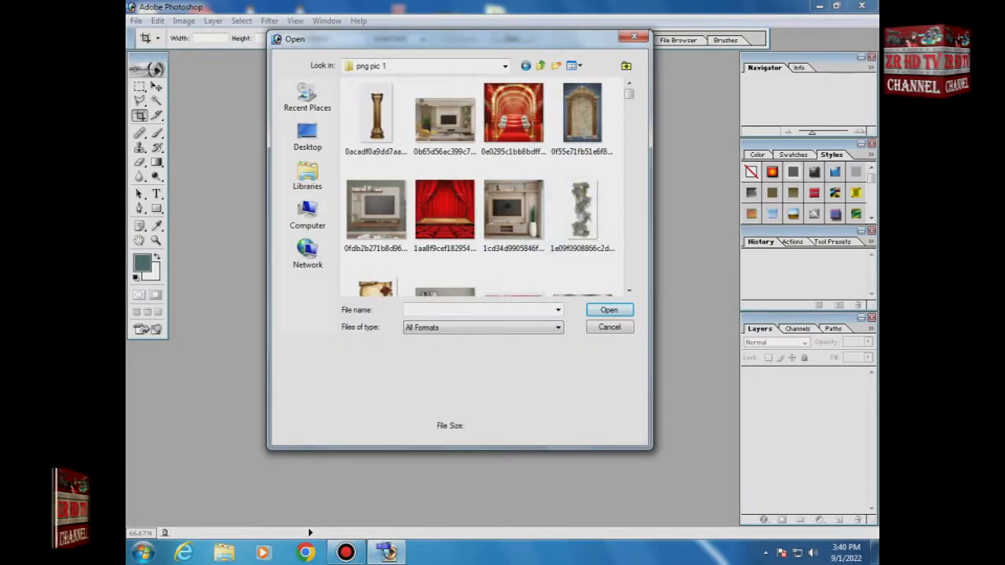
{"action": "scroll", "coordinate": [487, 186], "scroll_direction": "down", "scroll_amount": 3}
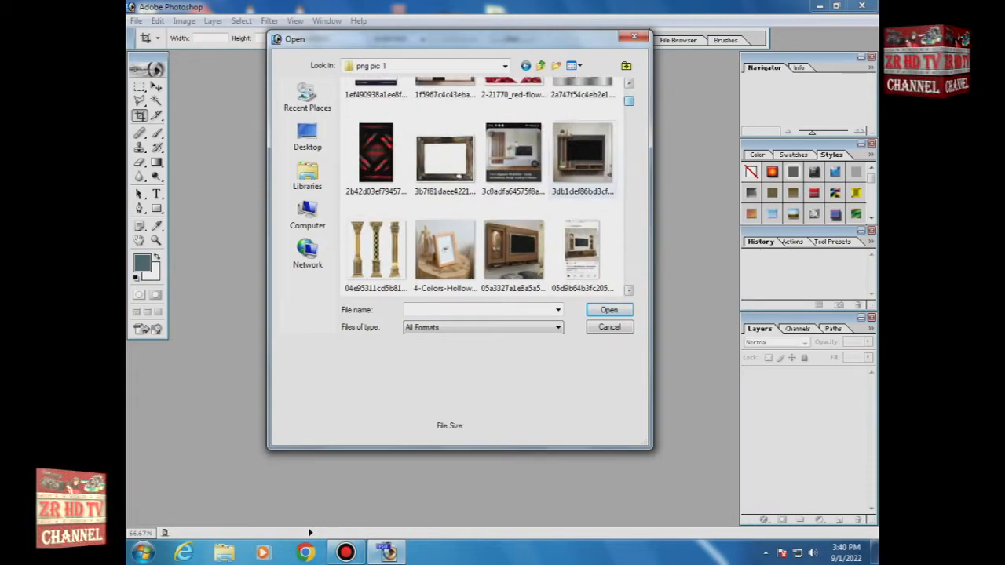
{"action": "double_click", "coordinate": [376, 249]}
{"action": "left_click_drag", "start_coordinate": [346, 62], "coordinate": [487, 95]}
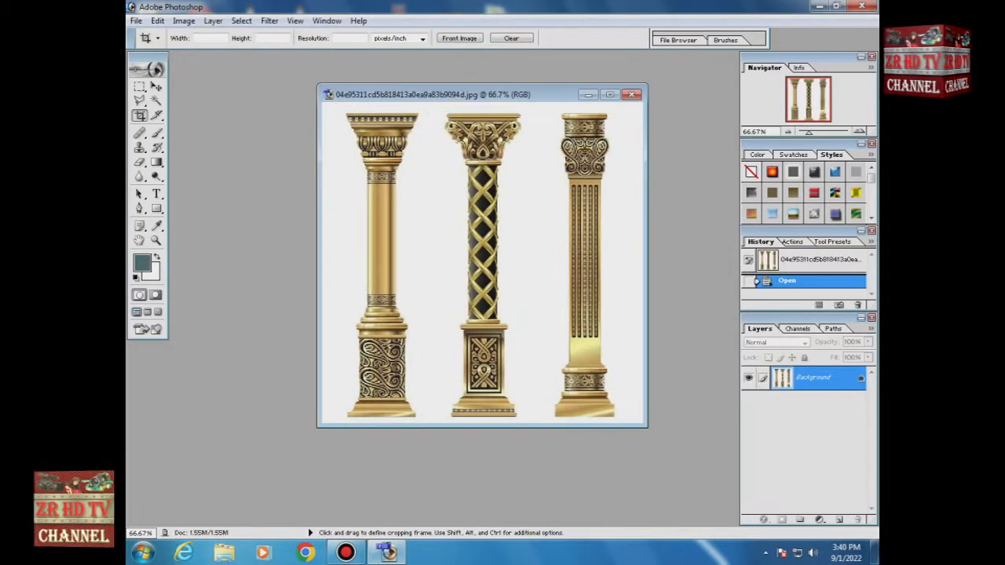
Activate the Rectangular Marquee tool and start a new document with its width and height units set to inches
{"action": "left_click", "coordinate": [157, 86]}
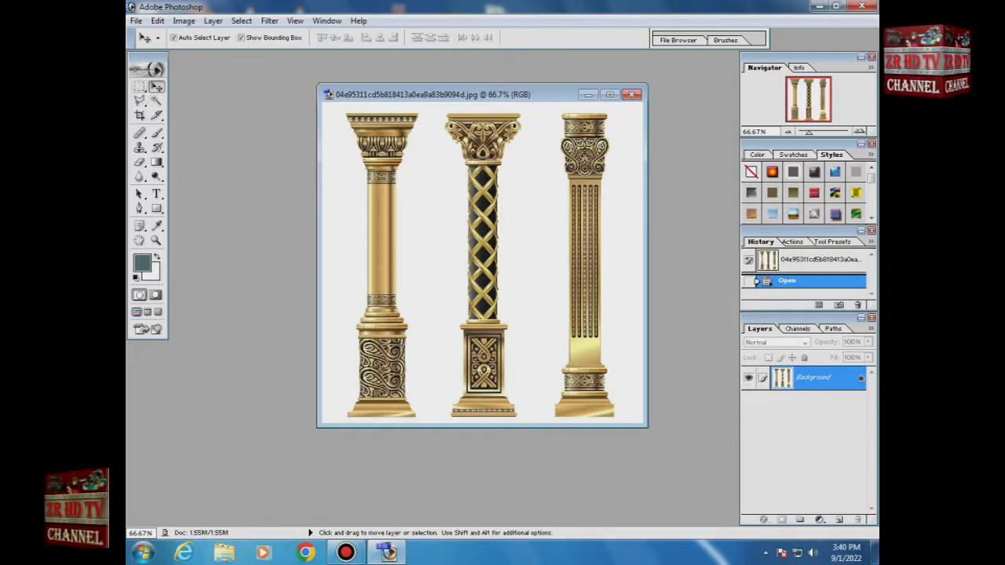
{"action": "left_click", "coordinate": [139, 86]}
{"action": "left_click", "coordinate": [136, 21]}
{"action": "left_click", "coordinate": [158, 36]}
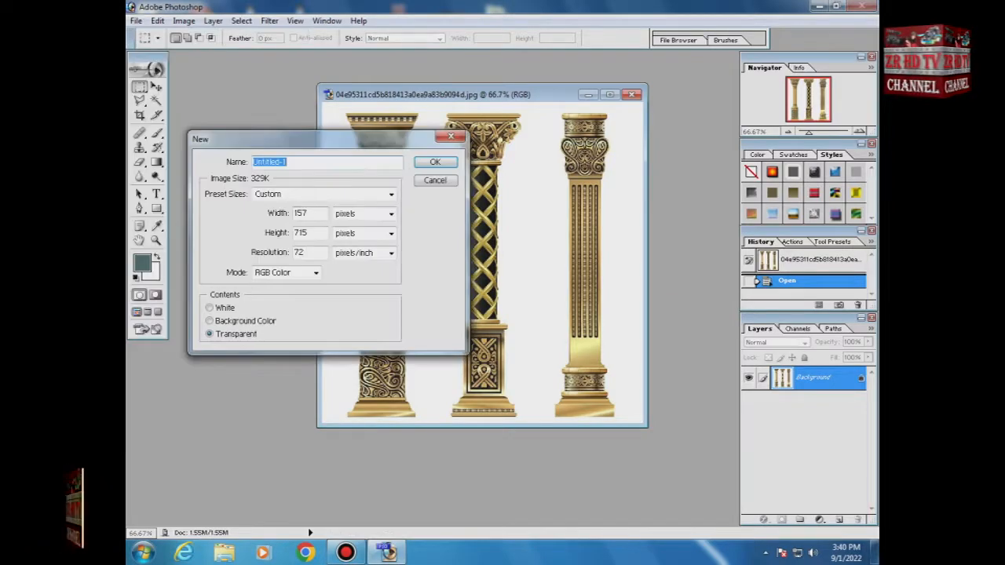
{"action": "left_click", "coordinate": [391, 214]}
{"action": "left_click", "coordinate": [354, 235]}
{"action": "left_click", "coordinate": [391, 234]}
{"action": "left_click", "coordinate": [353, 253]}
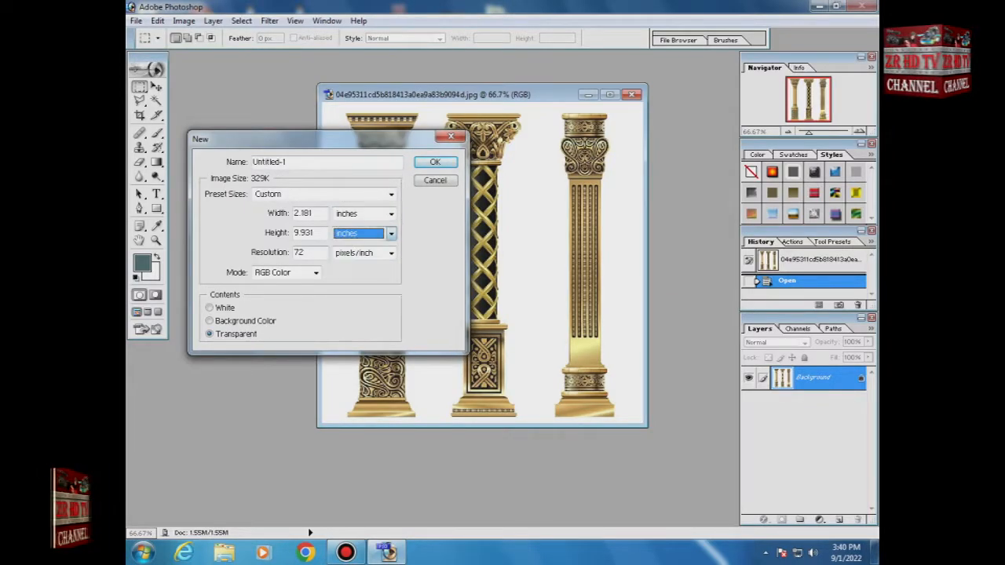
Set the new document's width to 2 inches, height to 6 inches and resolution to 150 pixels/inch
{"action": "left_click_drag", "start_coordinate": [315, 214], "coordinate": [304, 213]}
{"action": "type", "text": "2"}
{"action": "key", "text": "Tab"}
{"action": "type", "text": "6"}
{"action": "key", "text": "Tab"}
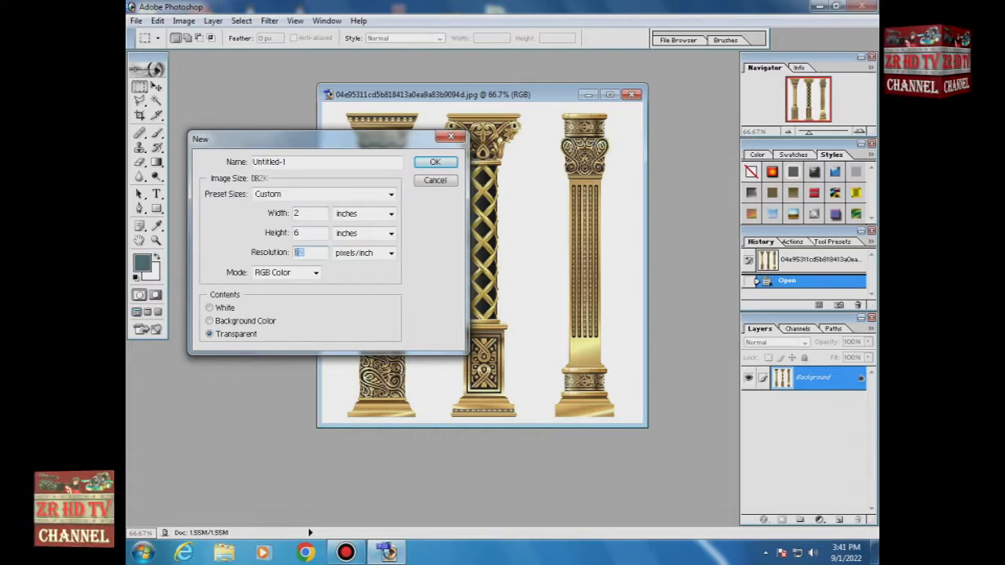
{"action": "key", "text": "Tab"}
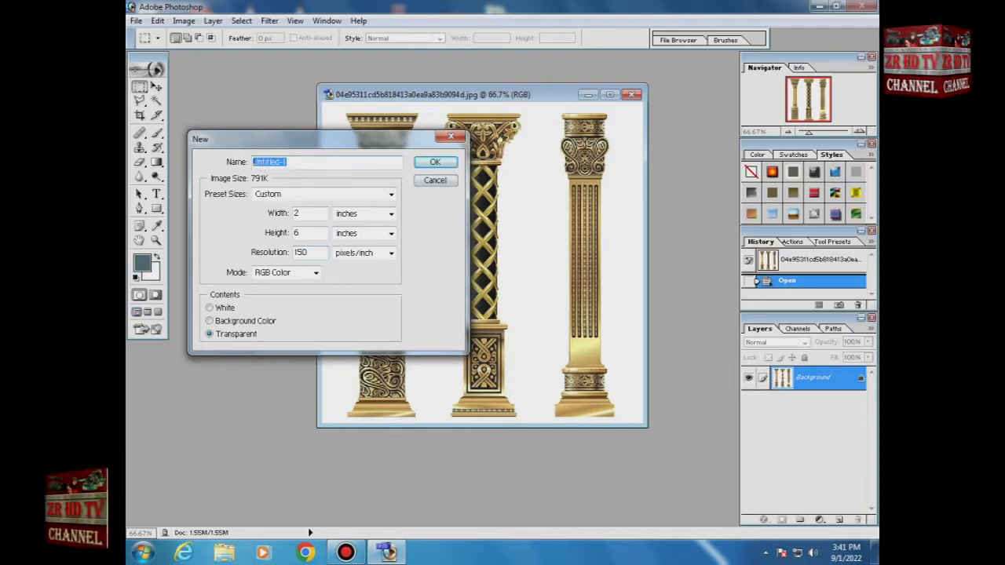
Create the new document under the name png 6 and switch back to the three-column source image
{"action": "type", "text": "png 6"}
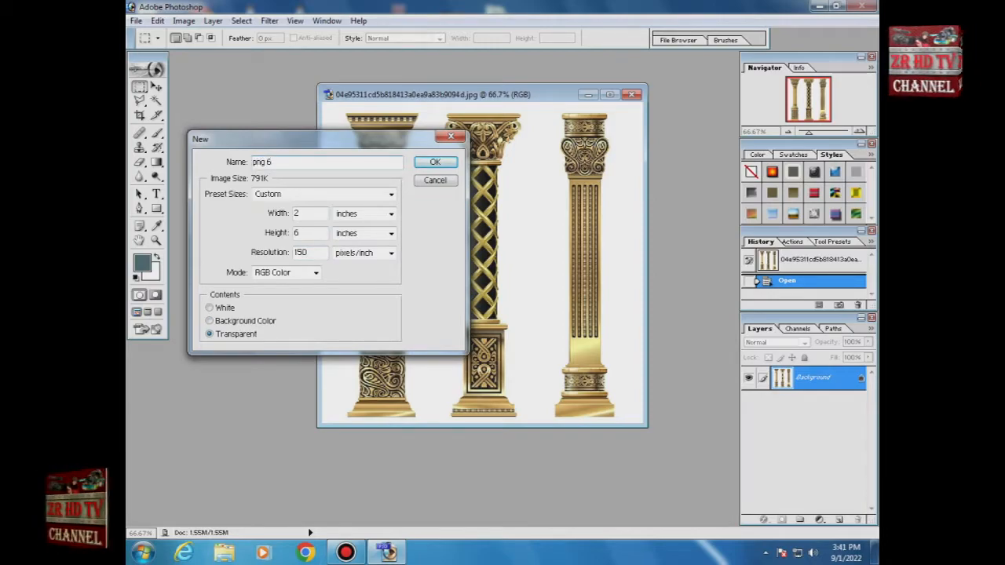
{"action": "key", "text": "Return"}
{"action": "key", "text": "ctrl+Tab"}
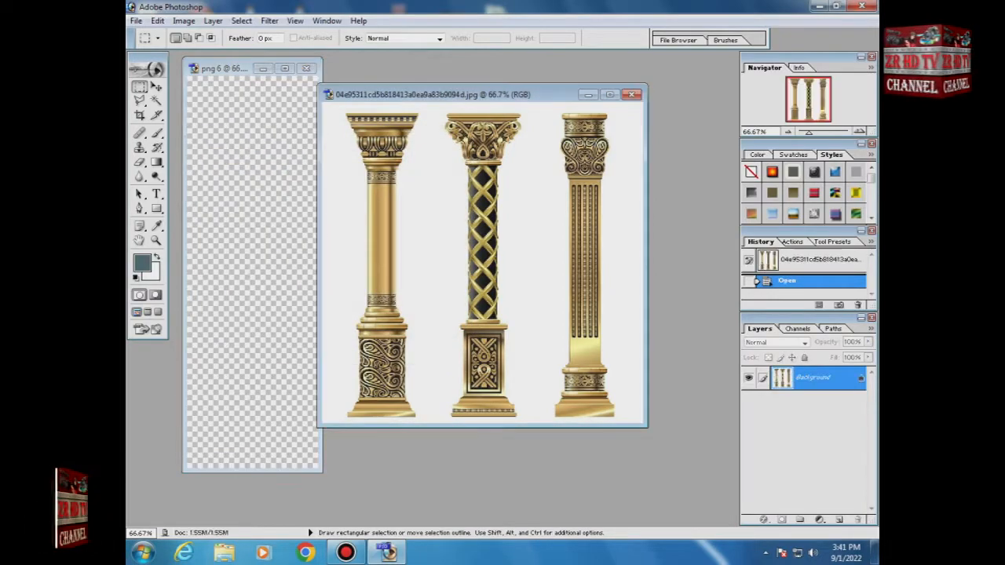
Cut the leftmost column out of the source image with a rectangular selection and paste it into png 6
{"action": "left_click_drag", "start_coordinate": [336, 108], "coordinate": [425, 422]}
{"action": "left_click", "coordinate": [157, 21]}
{"action": "left_click", "coordinate": [180, 100]}
{"action": "key", "text": "ctrl+Tab"}
{"action": "left_click", "coordinate": [157, 21]}
{"action": "left_click", "coordinate": [180, 144]}
Delete the white background around the pasted column with the Magic Wand and clear the selection
{"action": "left_click", "coordinate": [156, 86]}
{"action": "left_click", "coordinate": [156, 101]}
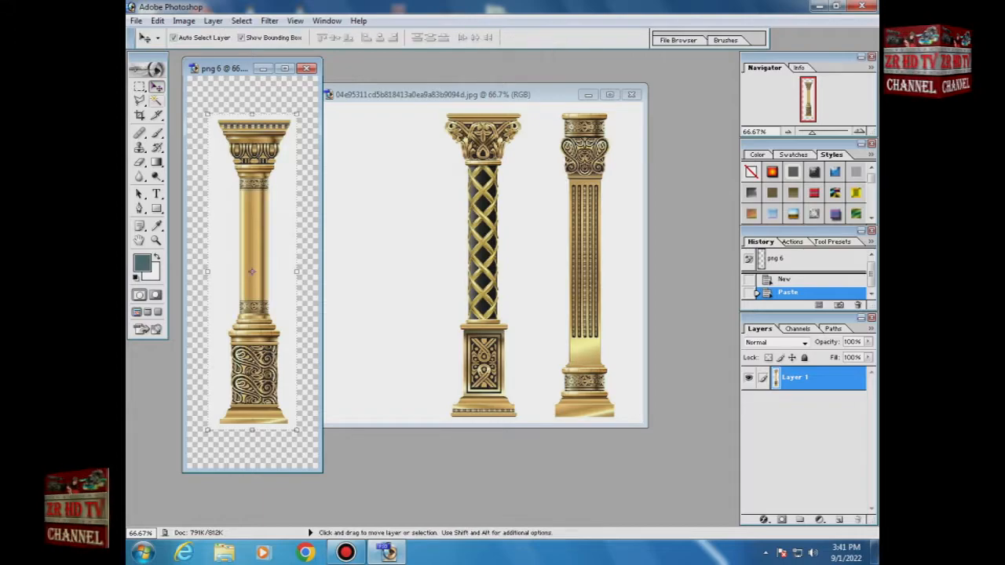
{"action": "left_click", "coordinate": [224, 212]}
{"action": "key", "text": "Delete"}
{"action": "left_click_drag", "start_coordinate": [224, 212], "coordinate": [224, 214]}
{"action": "left_click", "coordinate": [224, 212]}
{"action": "left_click", "coordinate": [224, 212]}
{"action": "left_click", "coordinate": [224, 212]}
Crop the png 6 document tightly around the column from capital to base
{"action": "key", "text": "c"}
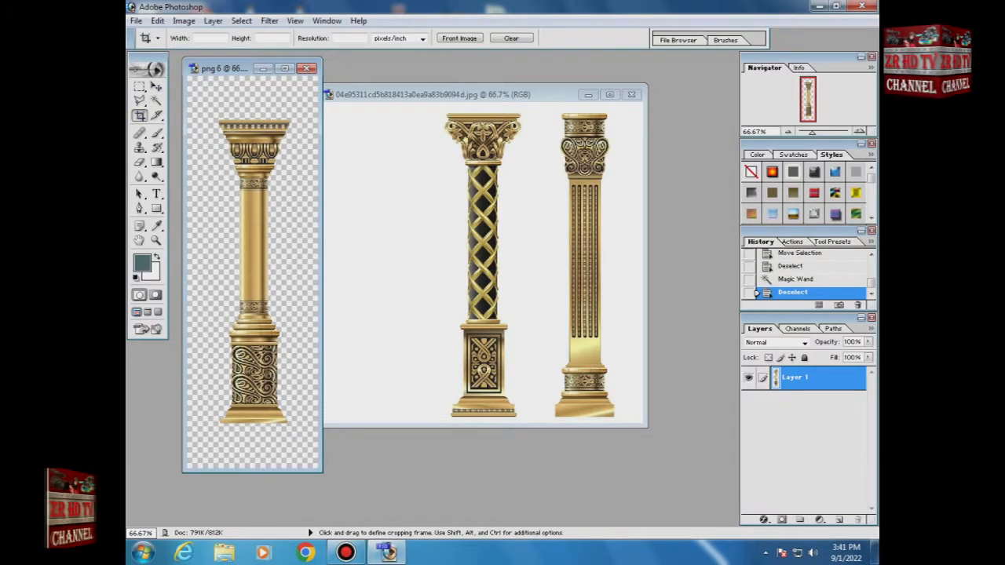
{"action": "left_click_drag", "start_coordinate": [241, 268], "coordinate": [215, 116]}
{"action": "key", "text": "Right"}
{"action": "key", "text": "Right"}
{"action": "key", "text": "Right"}
{"action": "key", "text": "Up"}
{"action": "key", "text": "Up"}
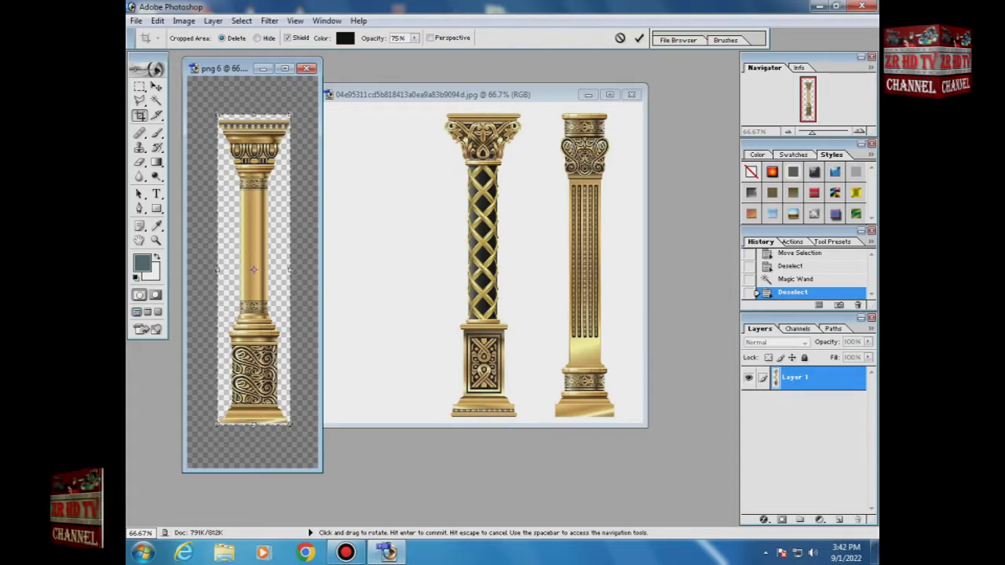
{"action": "left_click_drag", "start_coordinate": [254, 113], "coordinate": [254, 116]}
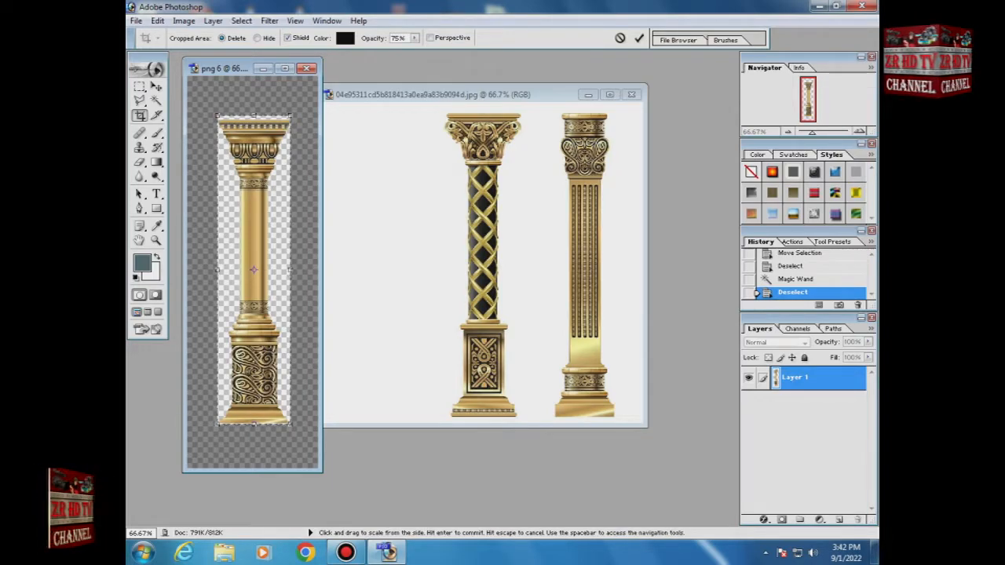
{"action": "key", "text": "Return"}
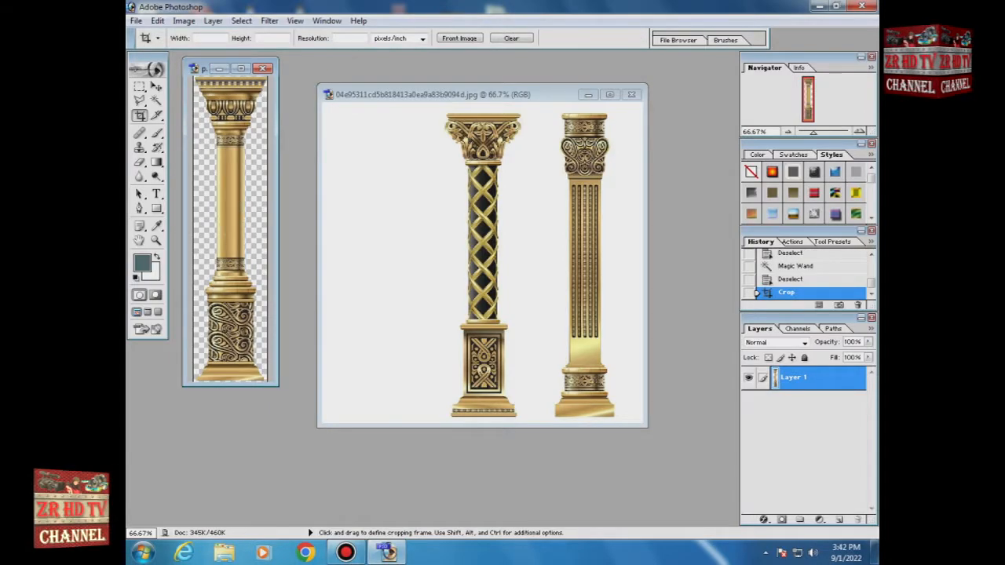
Save the cropped column as a PNG copy named png 6 copy in the png 22 folder on the Desktop
{"action": "left_click", "coordinate": [136, 20]}
{"action": "left_click", "coordinate": [165, 136]}
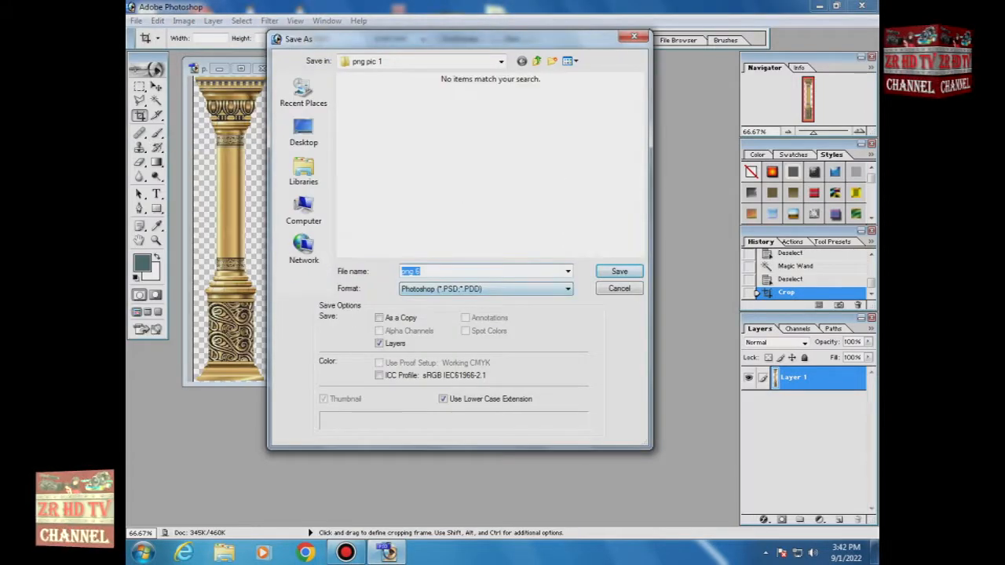
{"action": "left_click", "coordinate": [485, 288]}
{"action": "left_click", "coordinate": [421, 395]}
{"action": "left_click", "coordinate": [304, 134]}
{"action": "left_click", "coordinate": [579, 211]}
{"action": "key", "text": "Return"}
{"action": "key", "text": "Return"}
{"action": "key", "text": "Return"}
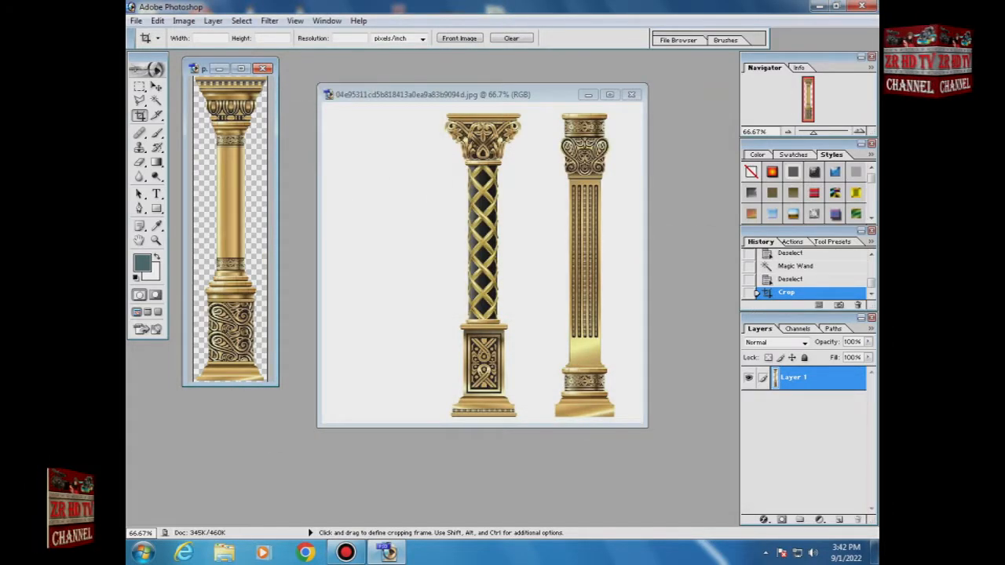
Close the png 6 document without saving changes and activate the Move tool
{"action": "left_click", "coordinate": [265, 68]}
{"action": "key", "text": "n"}
{"action": "left_click", "coordinate": [156, 87]}
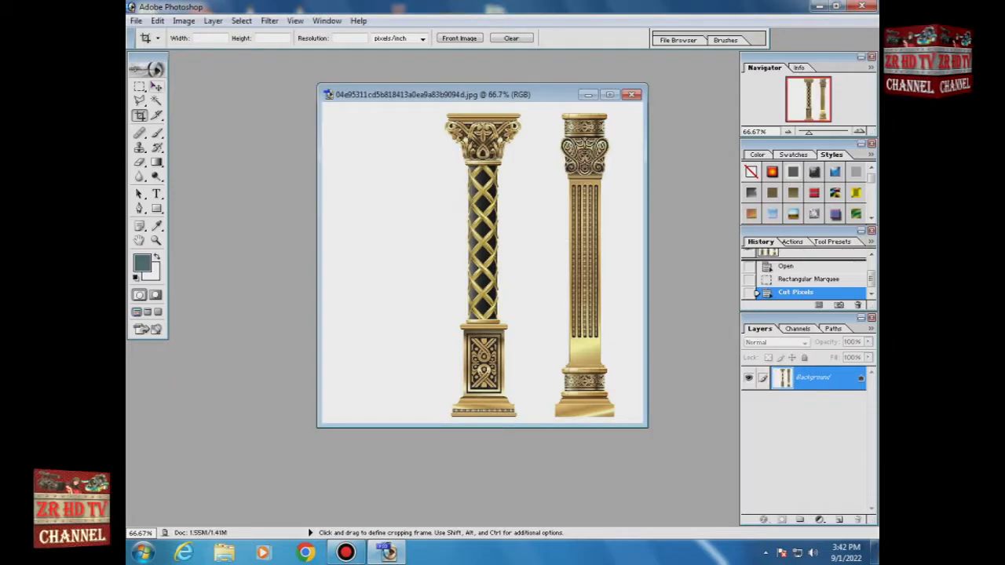
{"action": "left_click", "coordinate": [135, 21]}
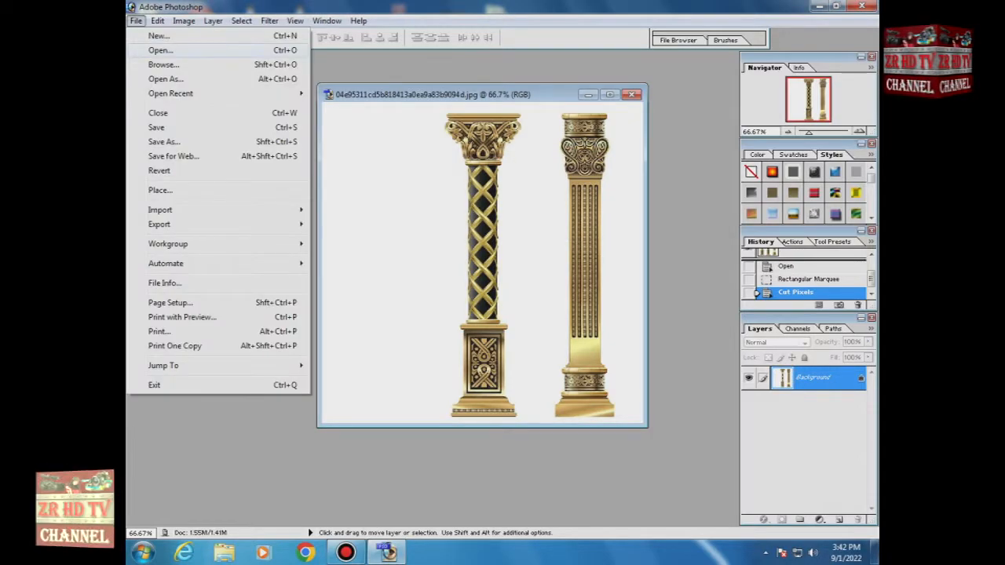
{"action": "key", "text": "ctrl+n"}
{"action": "key", "text": "Return"}
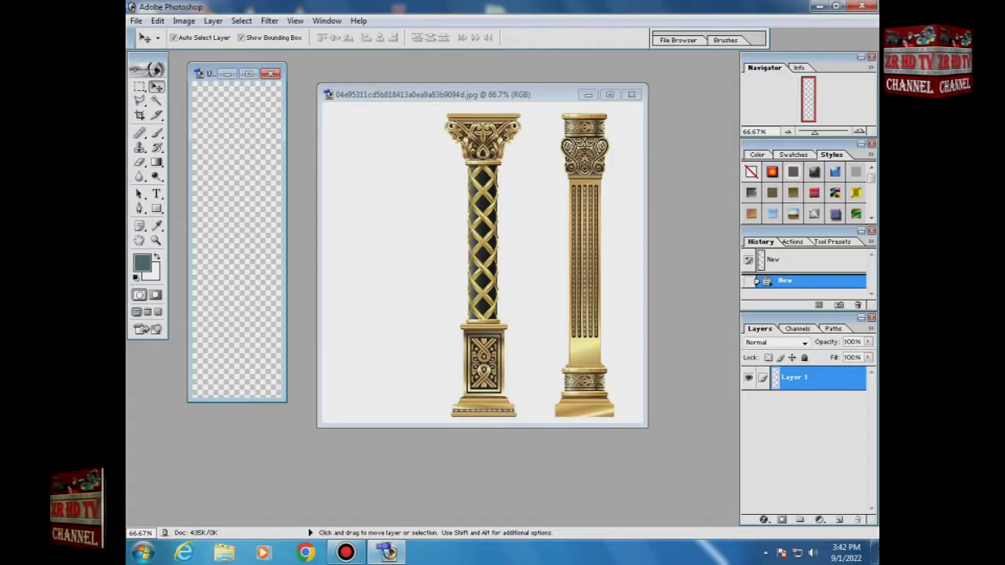
Start another new document with its width and height units set to inches
{"action": "key", "text": "ctrl+n"}
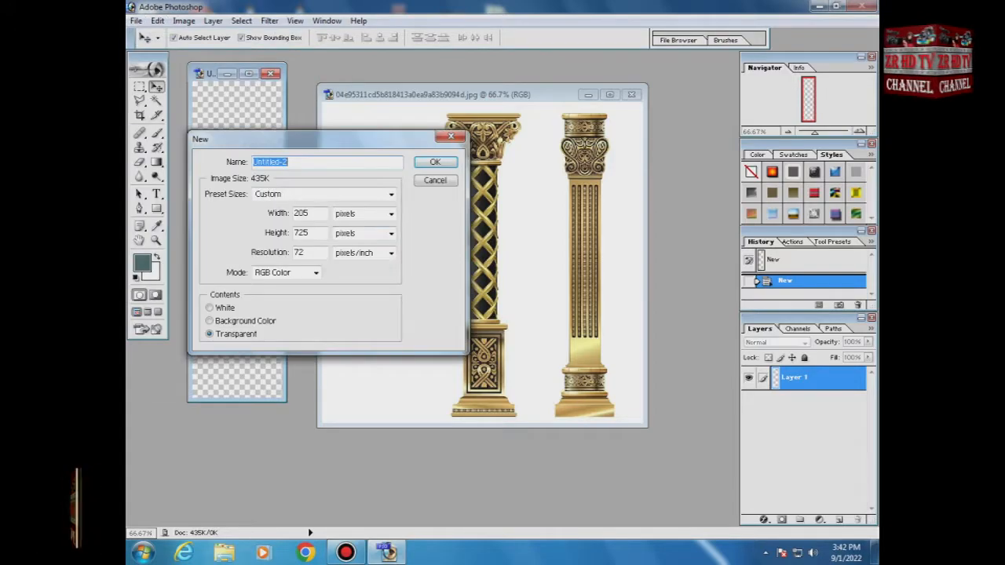
{"action": "left_click", "coordinate": [391, 213]}
{"action": "left_click", "coordinate": [359, 231]}
{"action": "left_click", "coordinate": [391, 232]}
{"action": "left_click", "coordinate": [359, 247]}
Set the new document to 2 inches wide, 6 inches high and 150 pixels/inch
{"action": "double_click", "coordinate": [305, 213]}
{"action": "type", "text": "2"}
{"action": "key", "text": "Tab"}
{"action": "type", "text": "6"}
{"action": "type", "text": "150"}
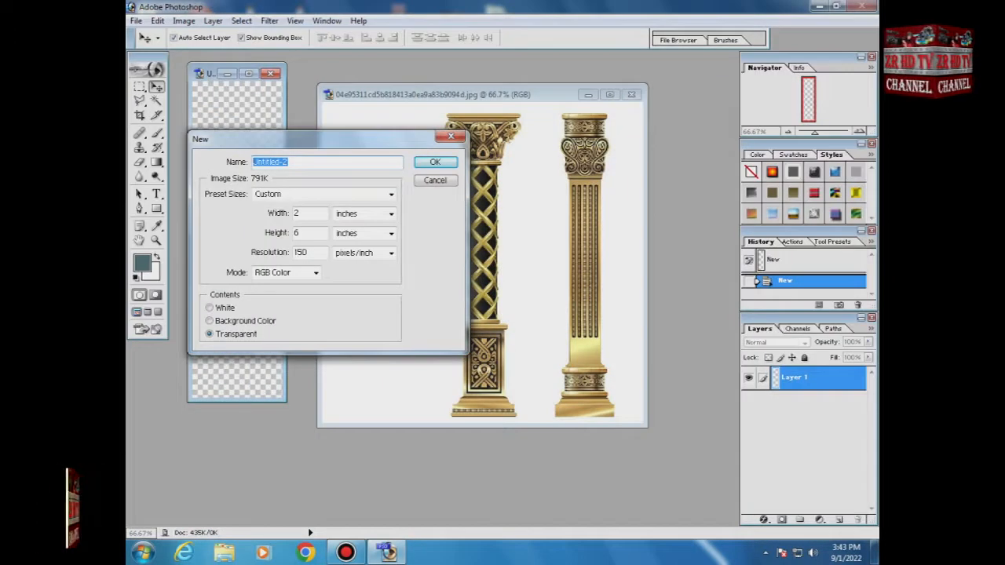
Create the document under the name png 6 and move its window beside the source image's remaining columns
{"action": "type", "text": "p"}
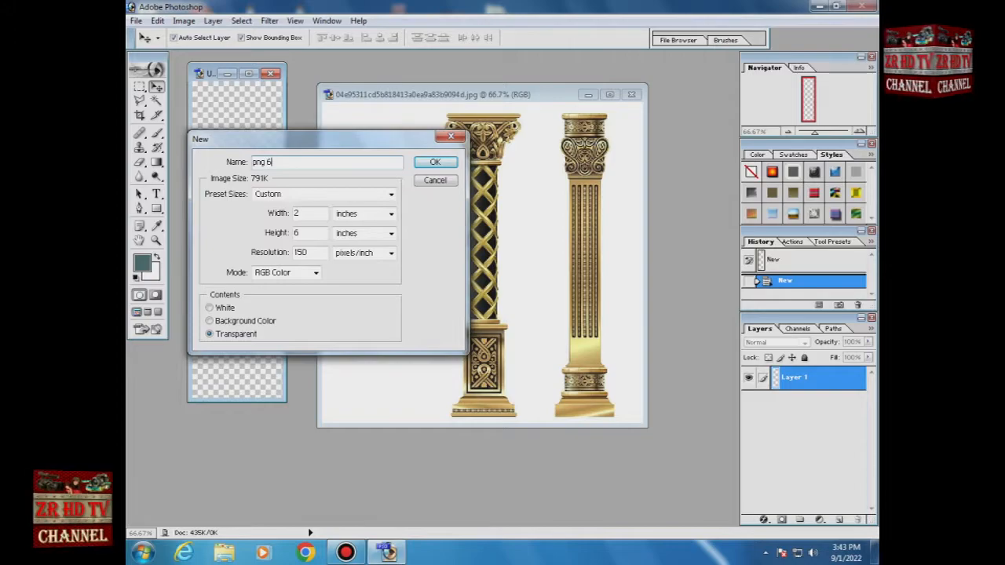
{"action": "type", "text": "ng 6"}
{"action": "key", "text": "Return"}
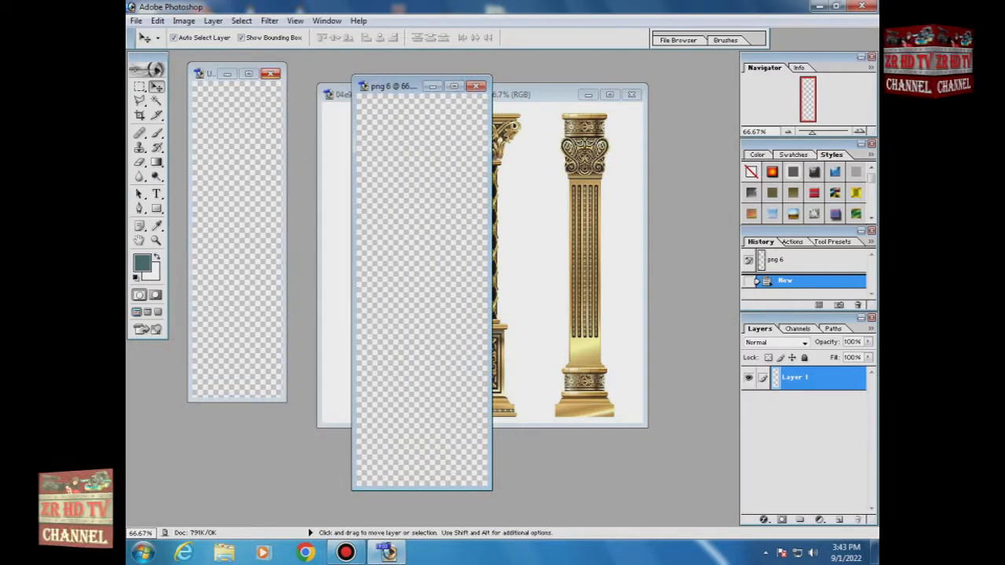
{"action": "left_click_drag", "start_coordinate": [409, 85], "coordinate": [239, 69]}
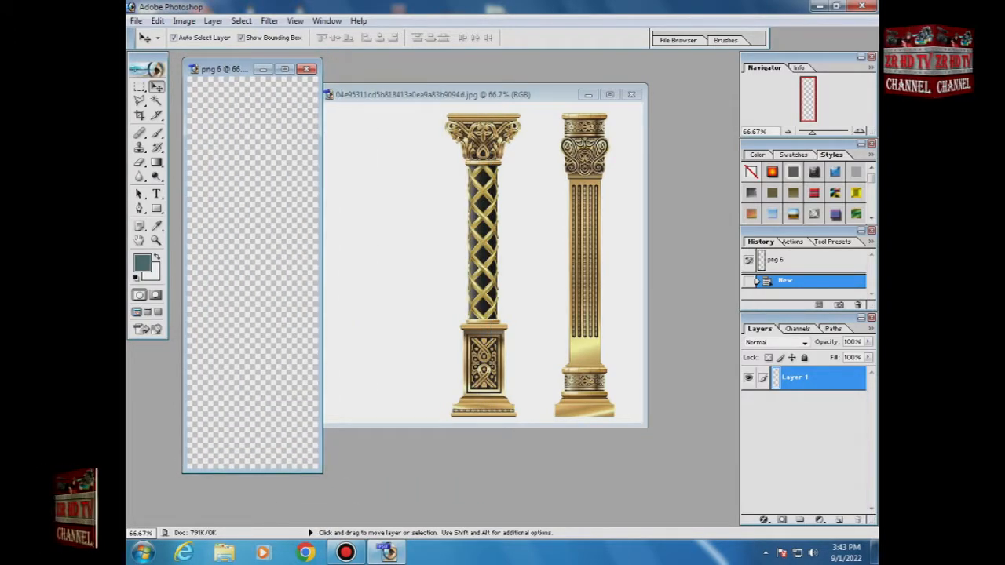
Cut the lattice-patterned middle column out of the source image with a rectangular selection and paste it into png 6
{"action": "key", "text": "m"}
{"action": "left_click", "coordinate": [440, 95]}
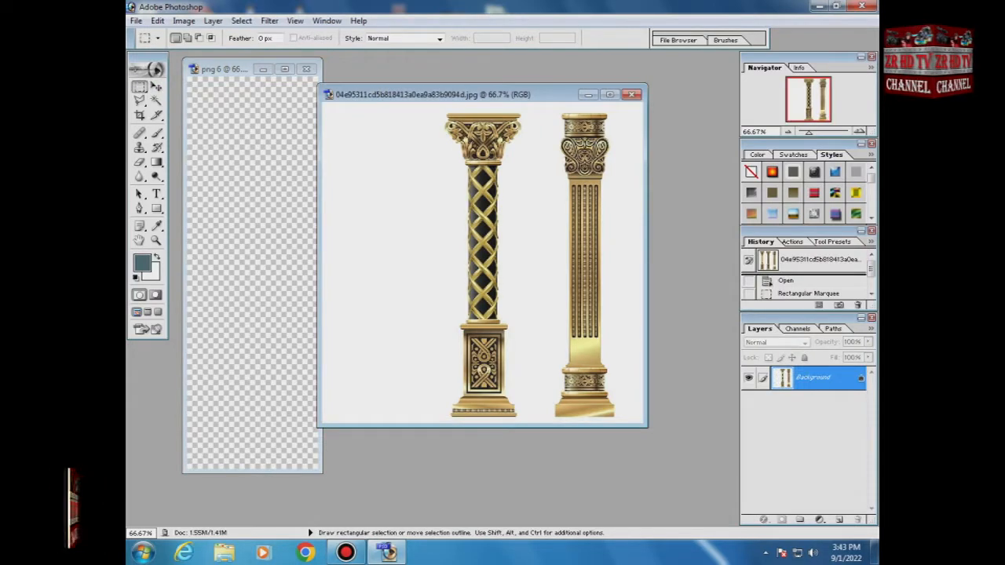
{"action": "left_click_drag", "start_coordinate": [442, 102], "coordinate": [525, 422]}
{"action": "left_click", "coordinate": [157, 20]}
{"action": "left_click", "coordinate": [179, 100]}
{"action": "left_click", "coordinate": [235, 69]}
{"action": "left_click", "coordinate": [158, 20]}
{"action": "left_click", "coordinate": [179, 147]}
Remove the white background around the lattice column with the Magic Wand and deselect
{"action": "key", "text": "v"}
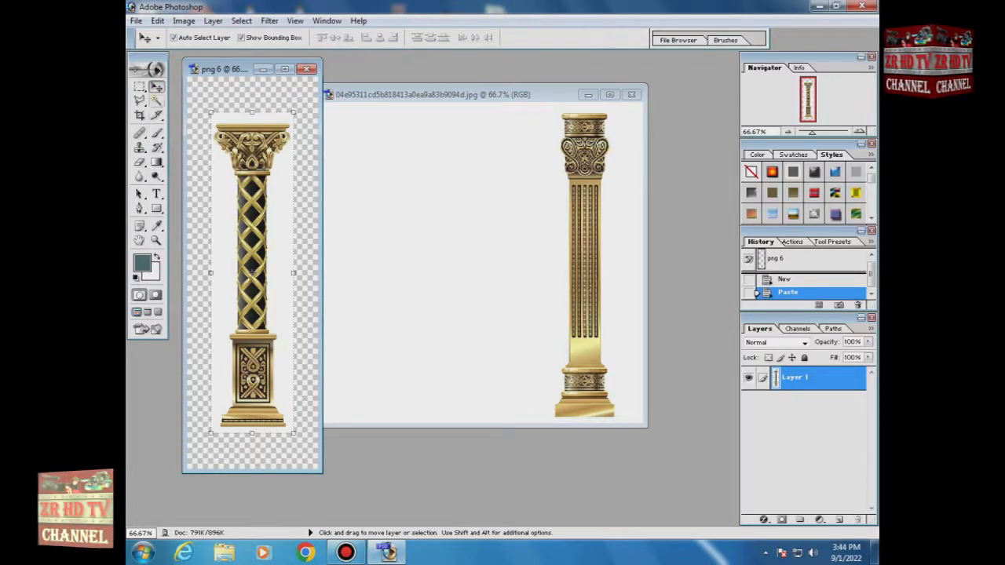
{"action": "key", "text": "w"}
{"action": "left_click", "coordinate": [224, 236]}
{"action": "key", "text": "Delete"}
{"action": "key", "text": "ctrl+d"}
{"action": "key", "text": "ctrl+d"}
Crop the document closely around the lattice column and switch to the Move tool
{"action": "key", "text": "c"}
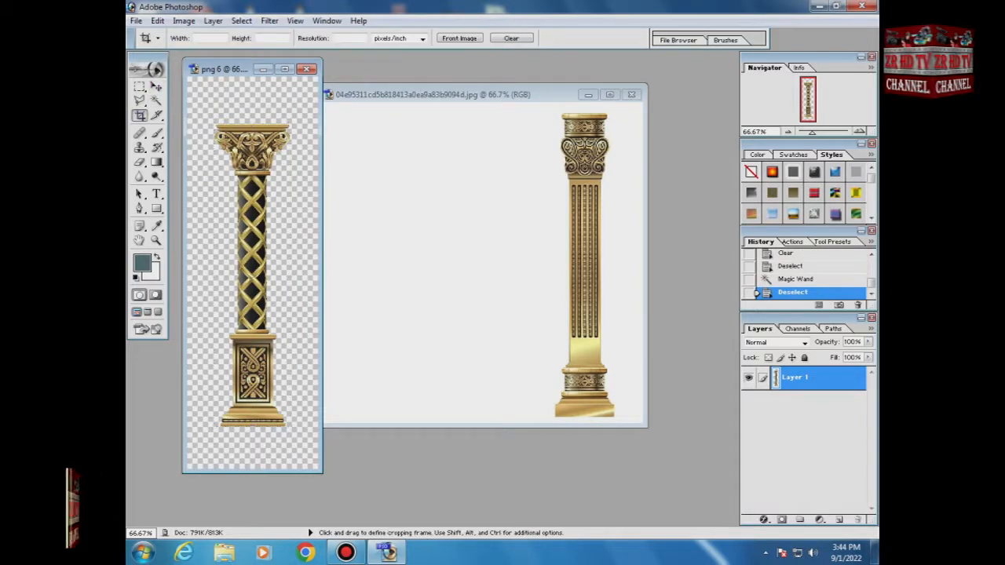
{"action": "mouse_move", "coordinate": [293, 433]}
{"action": "left_mouse_down"}
{"action": "mouse_move", "coordinate": [224, 222]}
{"action": "mouse_move", "coordinate": [223, 114]}
{"action": "mouse_move", "coordinate": [212, 115]}
{"action": "left_mouse_up"}
{"action": "left_click_drag", "start_coordinate": [252, 434], "coordinate": [252, 428]}
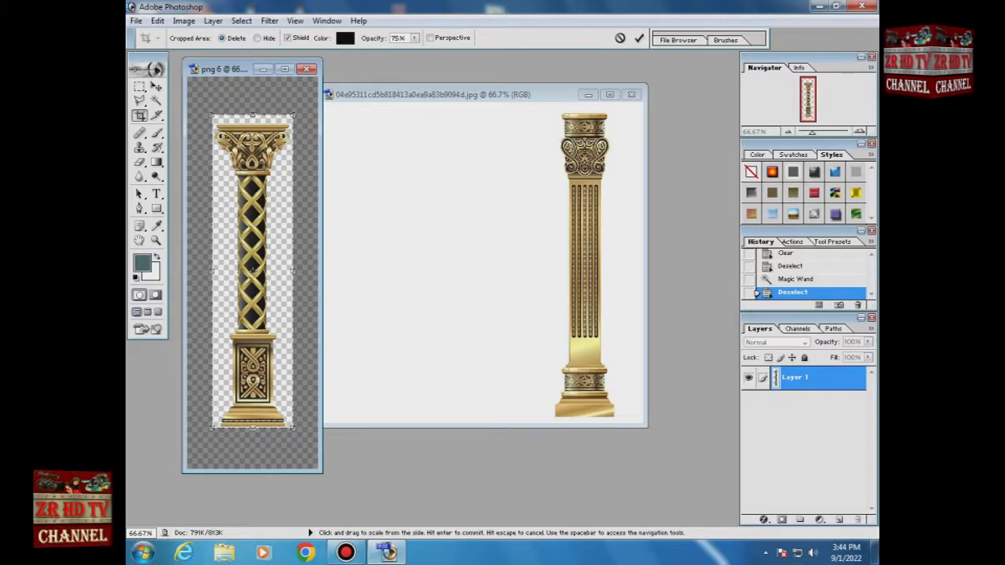
{"action": "left_click_drag", "start_coordinate": [252, 115], "coordinate": [252, 122]}
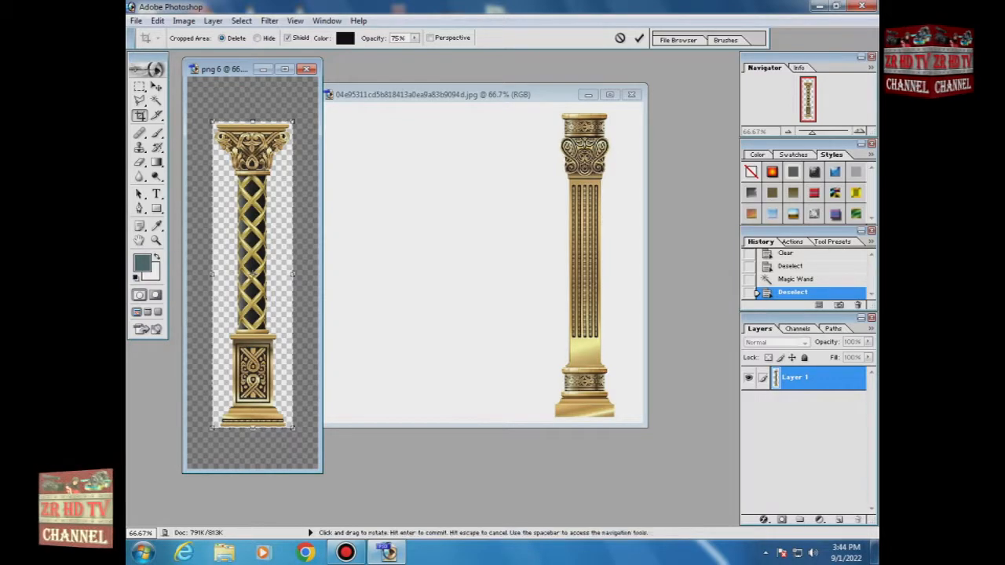
{"action": "key", "text": "Return"}
{"action": "left_click", "coordinate": [156, 84]}
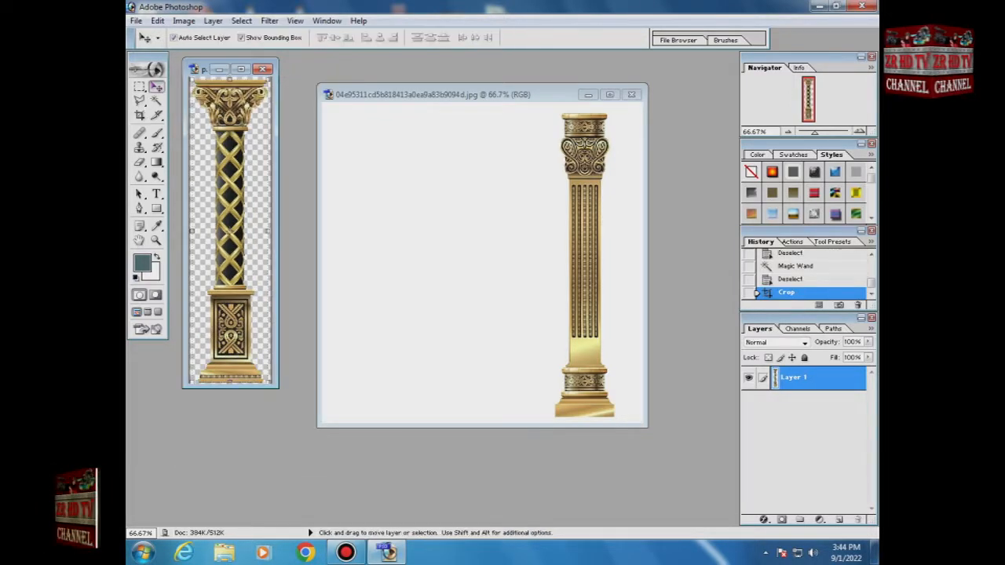
Choose PNG as the save format in the png 22 folder and decline to replace the existing png 6 copy.png
{"action": "left_click", "coordinate": [136, 20]}
{"action": "left_click", "coordinate": [157, 128]}
{"action": "left_click", "coordinate": [486, 289]}
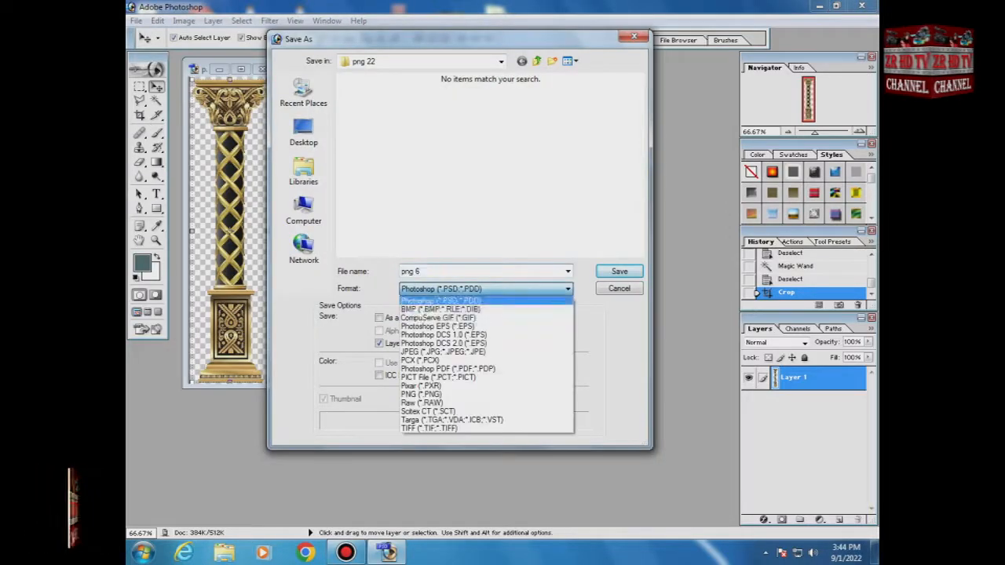
{"action": "left_click", "coordinate": [456, 395]}
{"action": "left_click", "coordinate": [619, 272]}
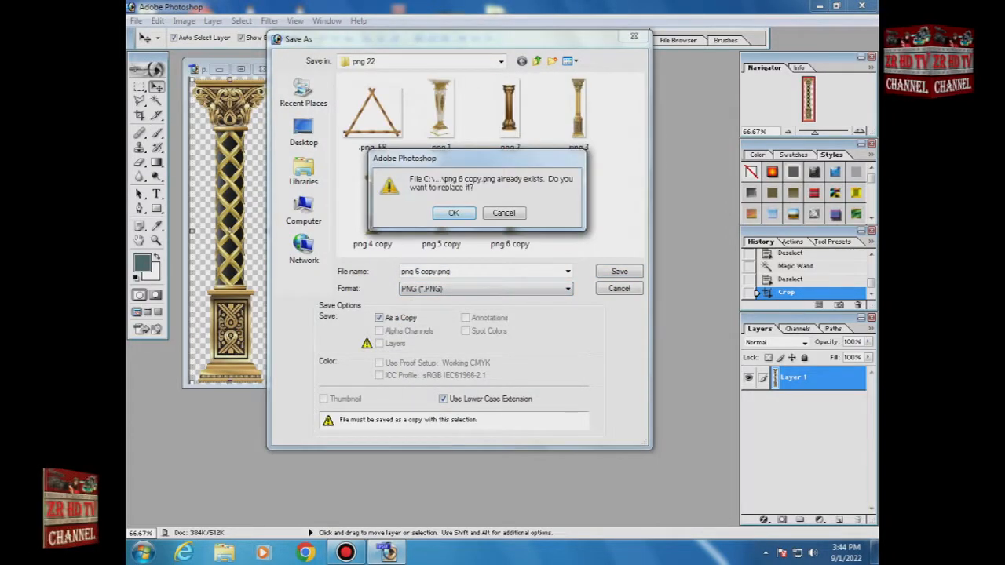
{"action": "left_click_drag", "start_coordinate": [487, 159], "coordinate": [497, 299]}
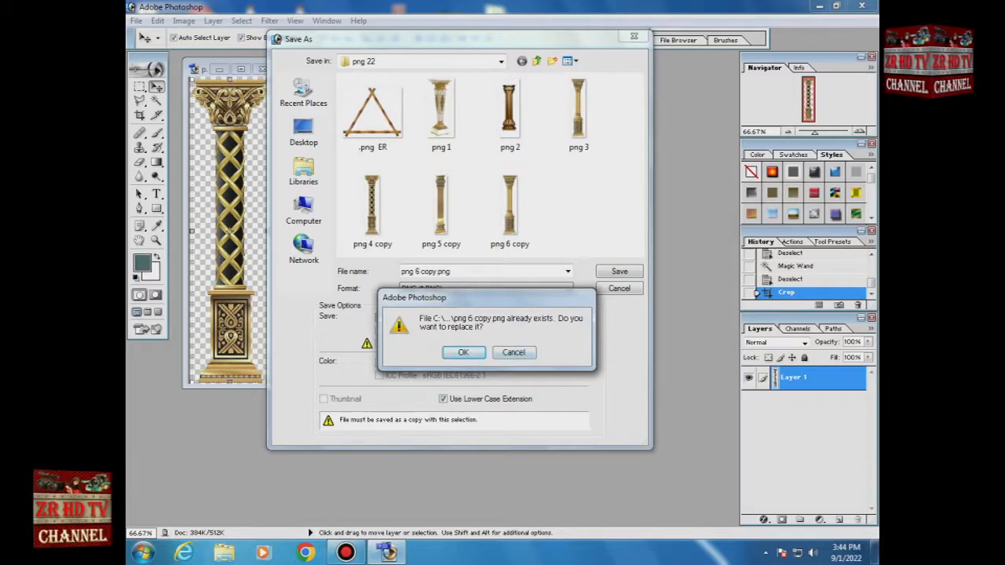
{"action": "left_click", "coordinate": [514, 353]}
Save the lattice column's PNG copy under a new file name numbered 7, and close its document without saving changes
{"action": "left_click", "coordinate": [452, 272]}
{"action": "key", "text": "BackSpace"}
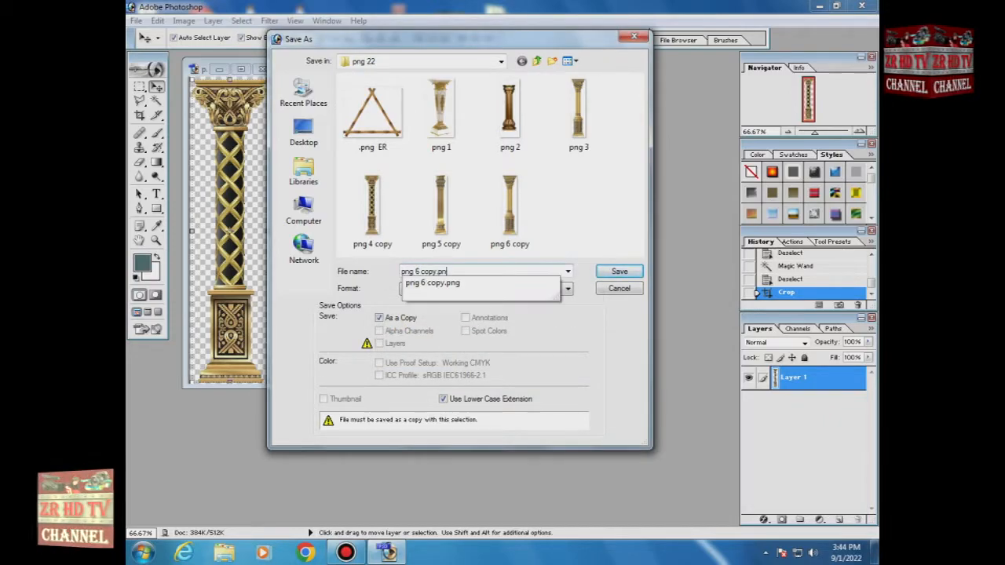
{"action": "key", "text": "BackSpace"}
{"action": "key", "text": "BackSpace"}
{"action": "key", "text": "BackSpace"}
{"action": "type", "text": "7"}
{"action": "key", "text": "Return"}
{"action": "key", "text": "Return"}
{"action": "key", "text": "ctrl+w"}
{"action": "key", "text": "n"}
Start a new document for the last column with inches as the width and height units
{"action": "key", "text": "alt+f"}
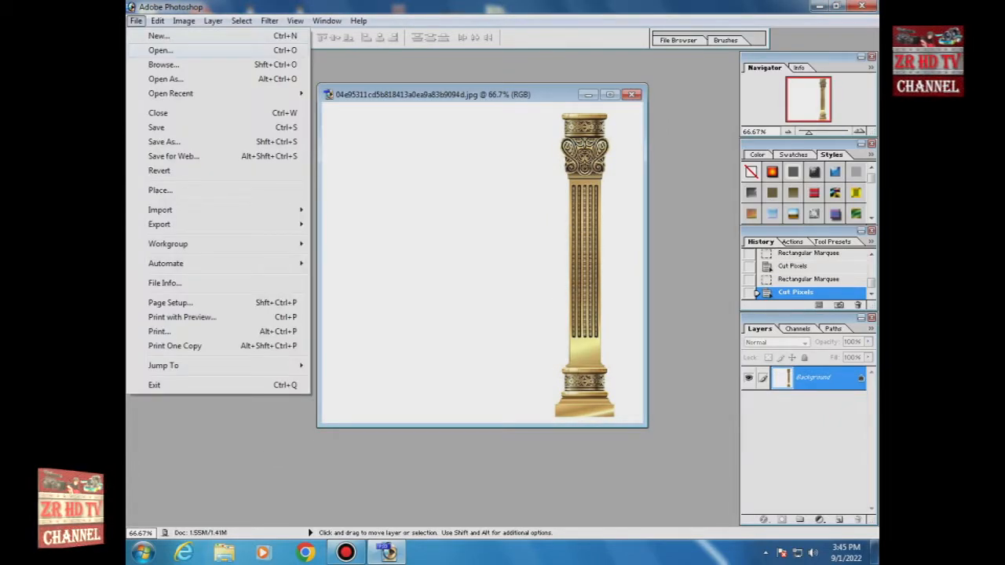
{"action": "left_click", "coordinate": [160, 36]}
{"action": "left_click", "coordinate": [392, 213]}
{"action": "left_click", "coordinate": [348, 236]}
{"action": "left_click", "coordinate": [391, 234]}
{"action": "left_click", "coordinate": [347, 241]}
Give the new document a width of 2 inches, a height of 6 inches and a resolution of 150 pixels/inch
{"action": "double_click", "coordinate": [304, 213]}
{"action": "type", "text": "2"}
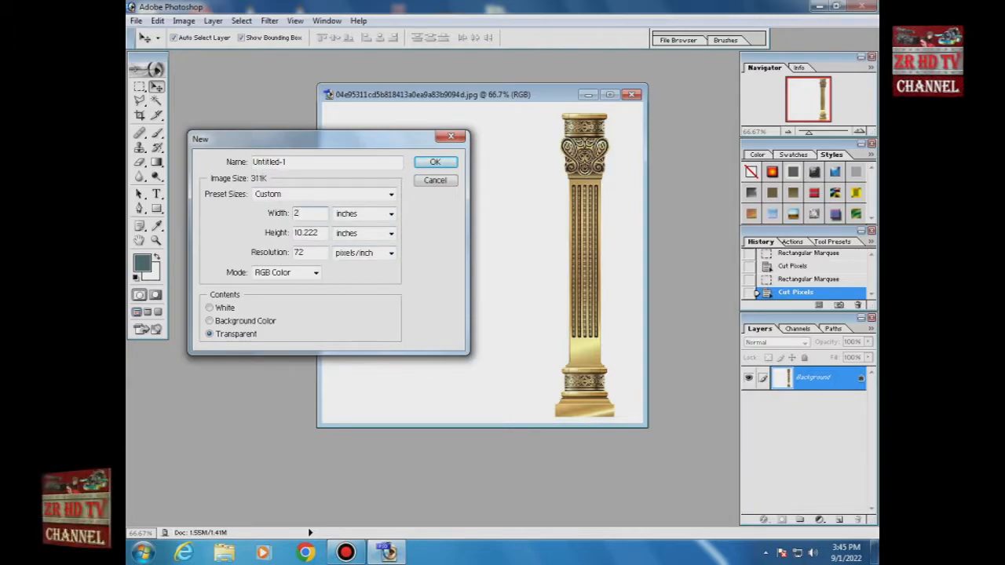
{"action": "double_click", "coordinate": [317, 232]}
{"action": "type", "text": "6"}
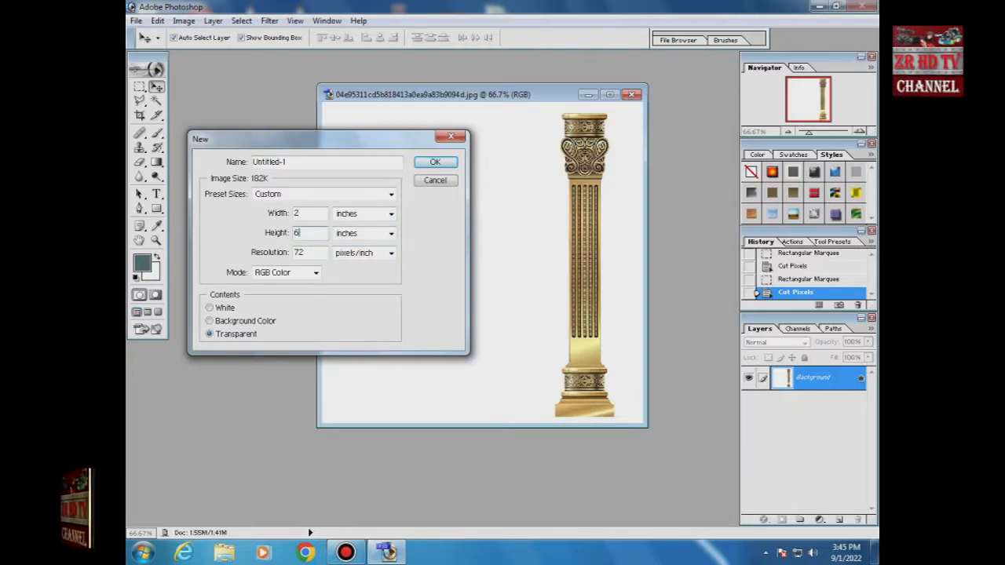
{"action": "double_click", "coordinate": [310, 252]}
{"action": "type", "text": "15"}
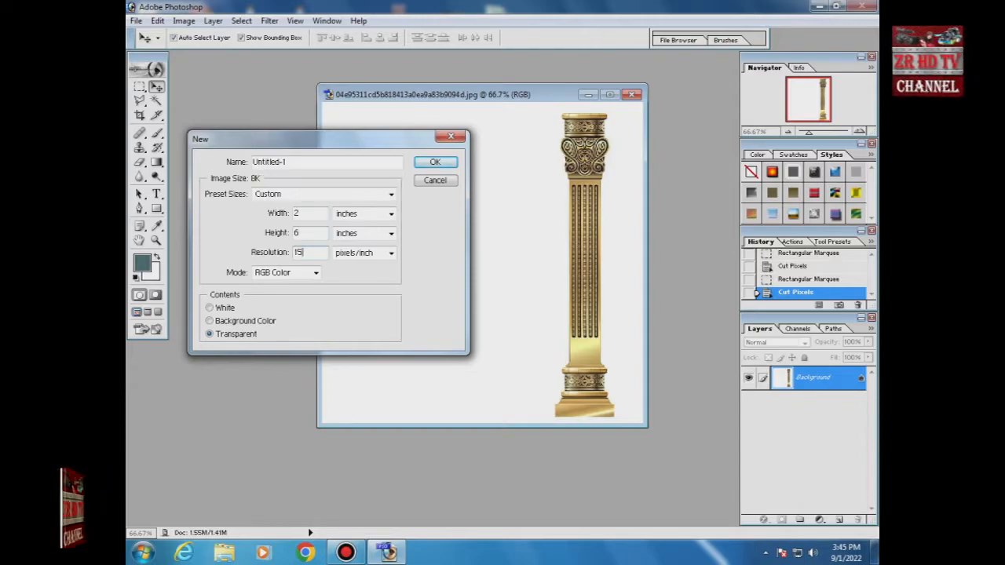
{"action": "type", "text": "0"}
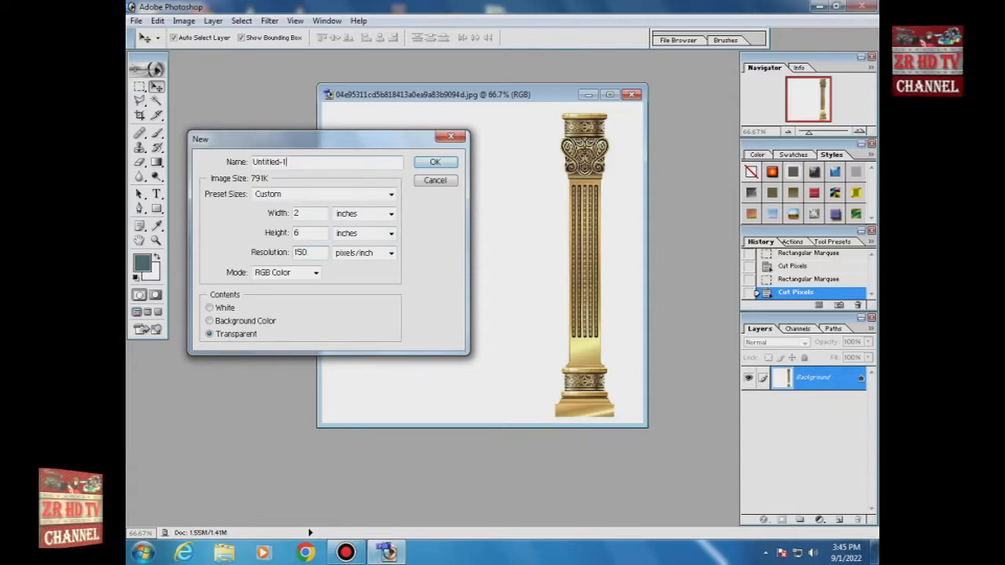
Name the new document png 8 and create it
{"action": "left_click", "coordinate": [270, 162]}
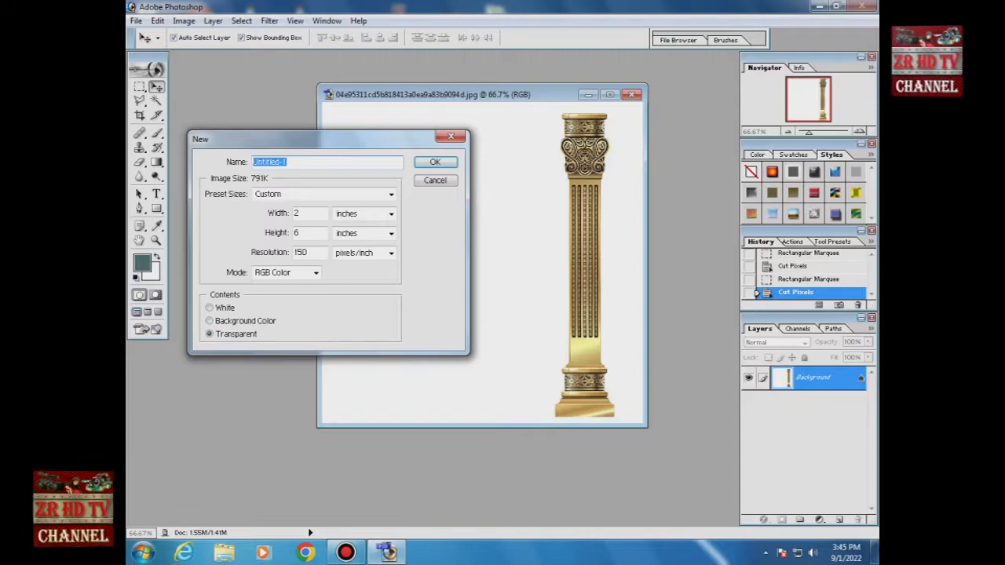
{"action": "type", "text": "pil 8"}
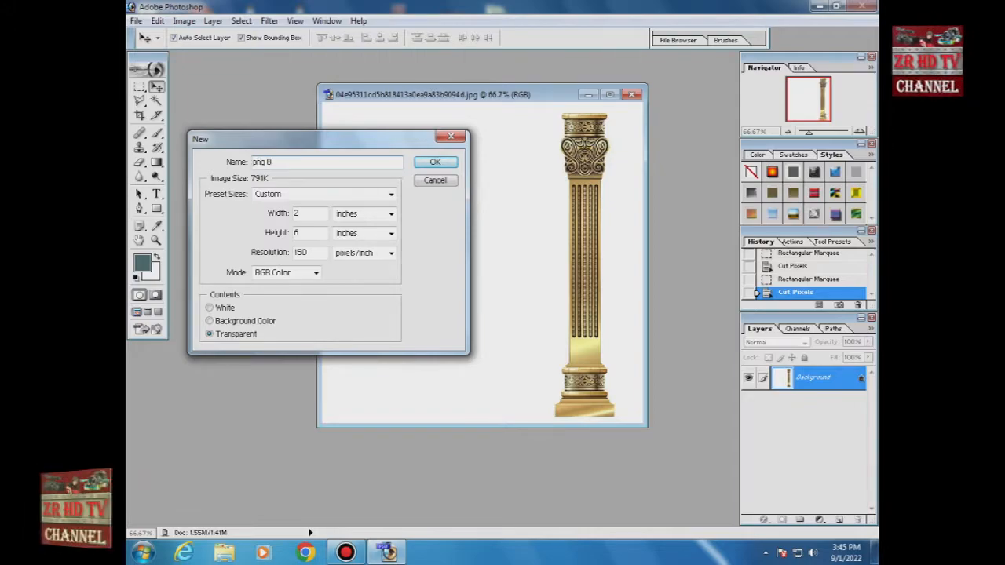
{"action": "key", "text": "Return"}
Cut the remaining fluted column out of the source image with a rectangular selection and paste it into png 8
{"action": "key", "text": "m"}
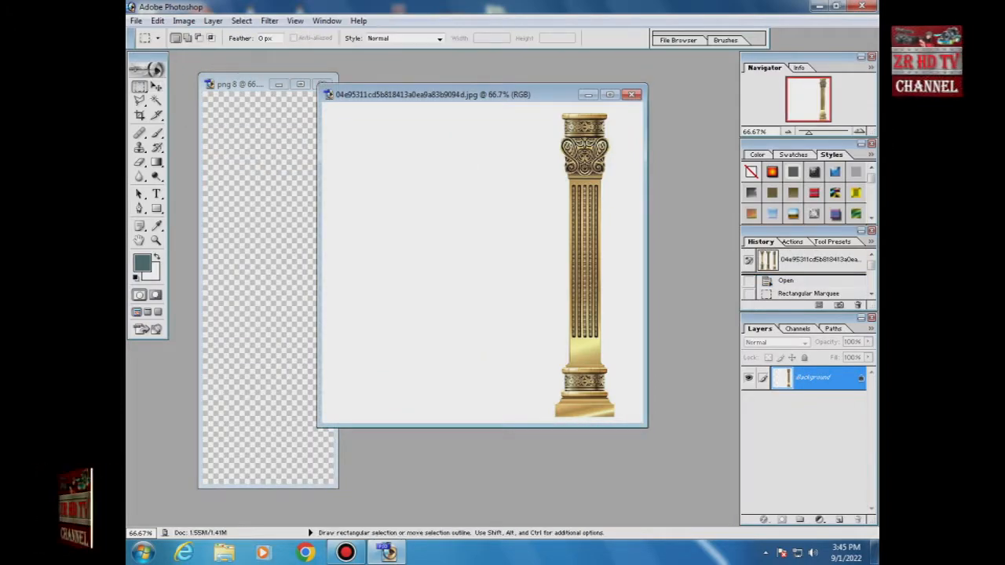
{"action": "left_click_drag", "start_coordinate": [540, 214], "coordinate": [619, 111]}
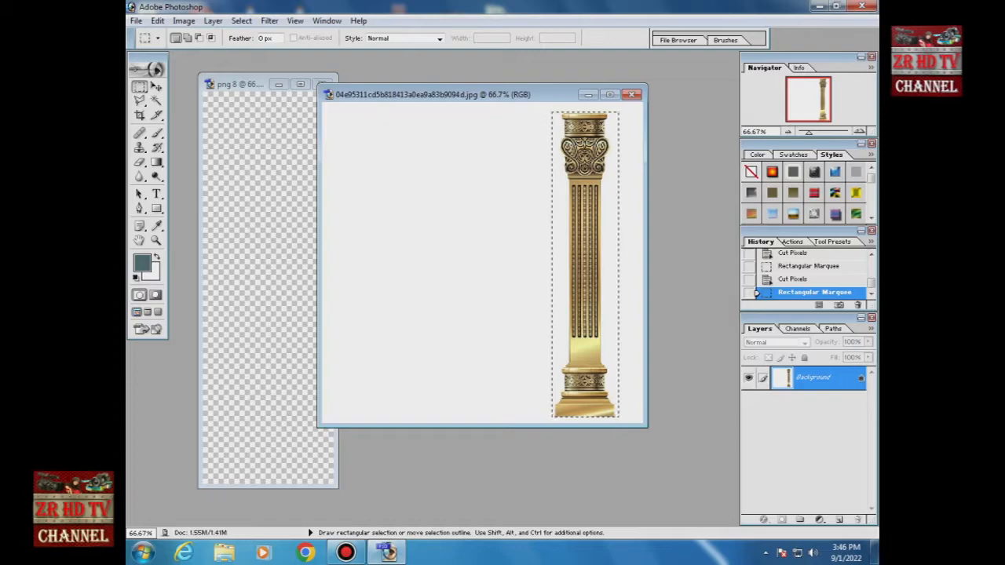
{"action": "left_click", "coordinate": [158, 20]}
{"action": "left_click", "coordinate": [176, 104]}
{"action": "left_click", "coordinate": [267, 448]}
{"action": "left_click", "coordinate": [157, 20]}
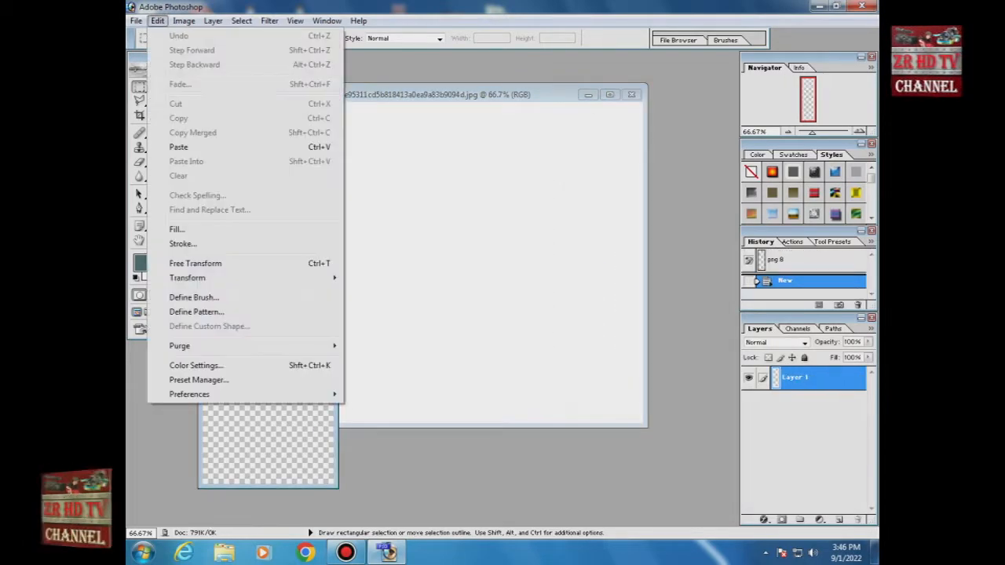
{"action": "left_click", "coordinate": [178, 146]}
Delete the white background around the fluted column in png 8 using the Magic Wand
{"action": "key", "text": "w"}
{"action": "left_click", "coordinate": [239, 315]}
{"action": "key", "text": "Delete"}
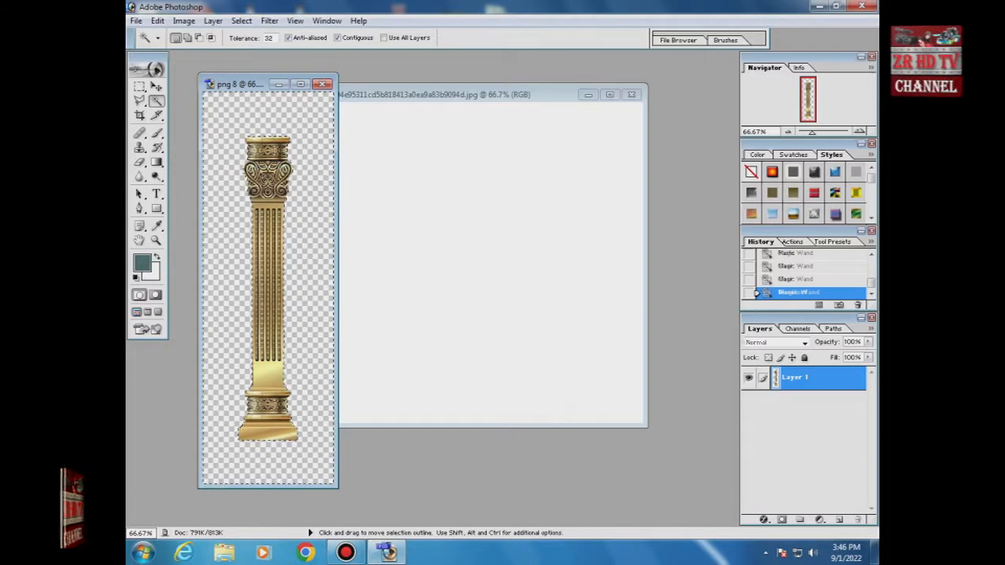